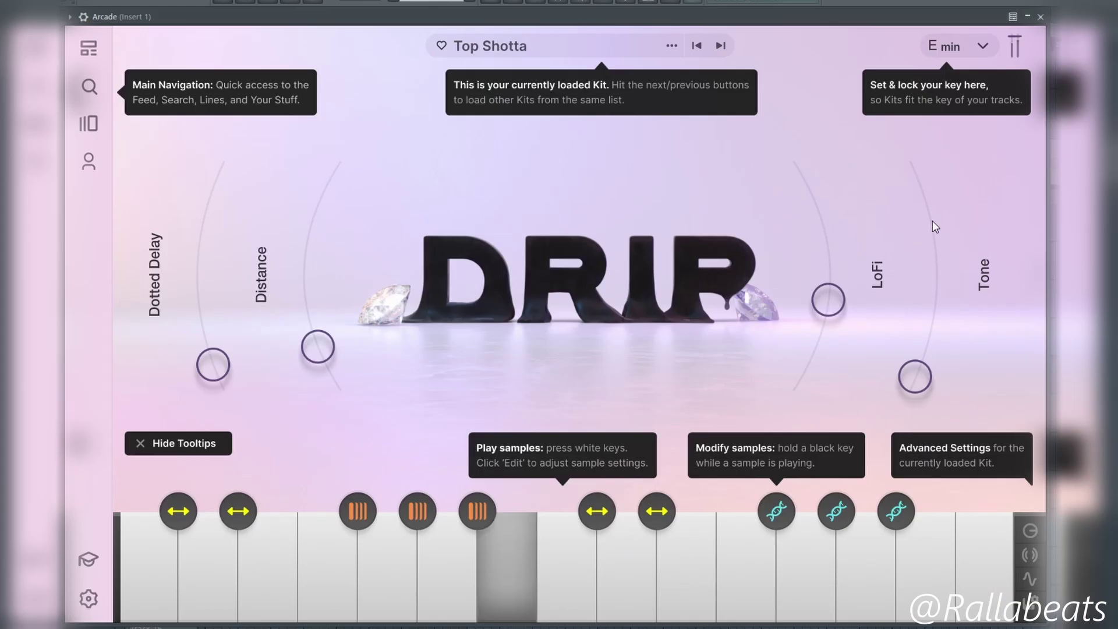
- Place Pattern 1 on Track 1 so it spans bars 1 to 9, and open its piano roll
left_click(1041, 16)
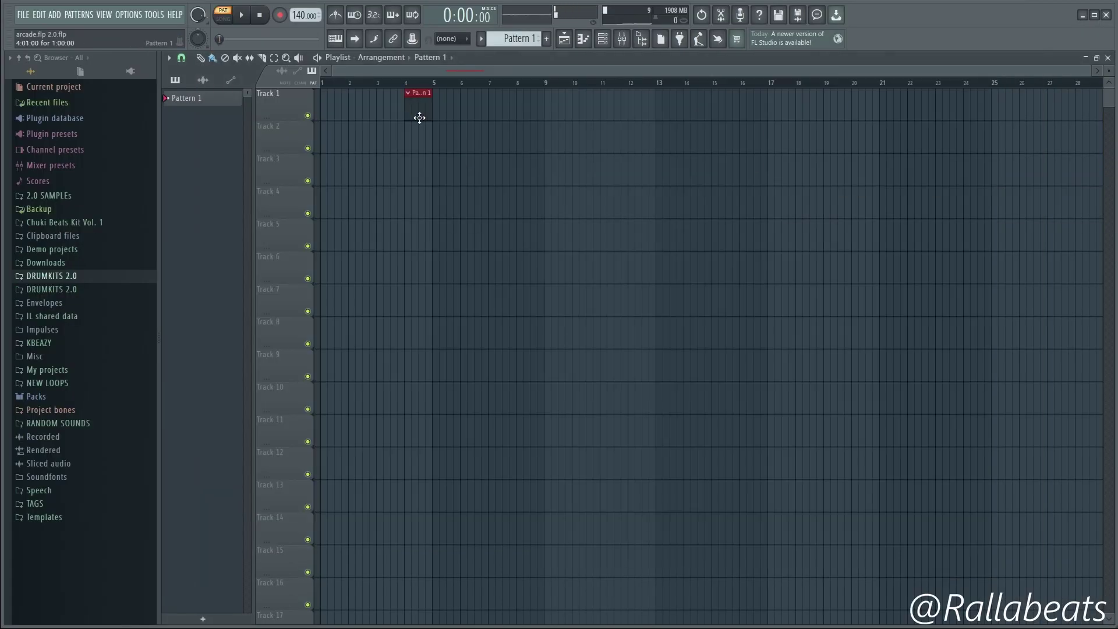
left_click_drag(352, 108, 539, 121)
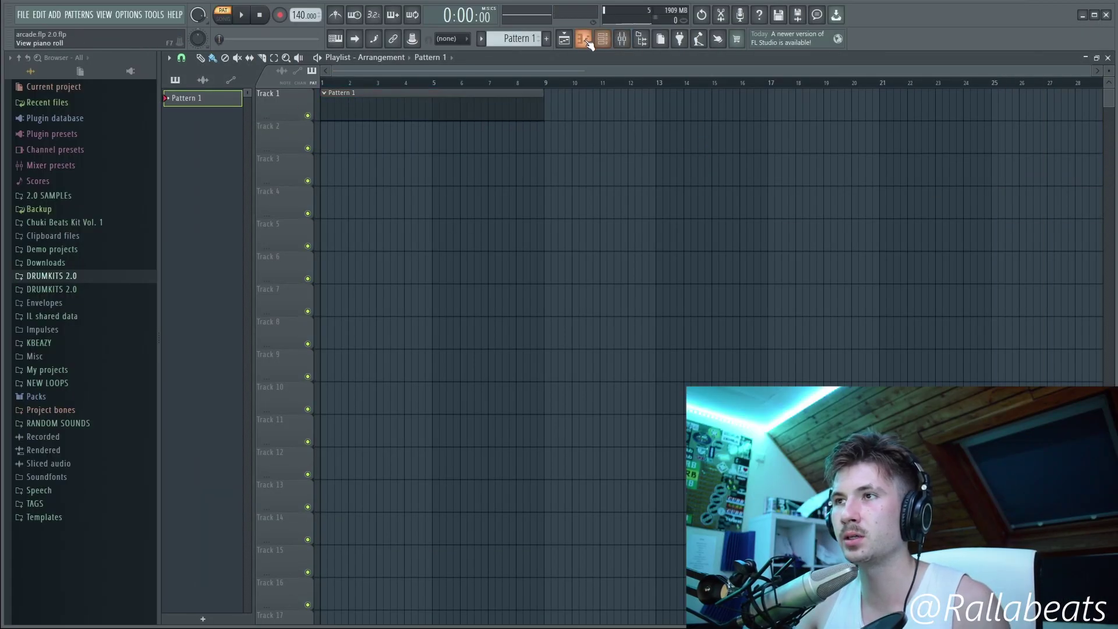
left_click(586, 40)
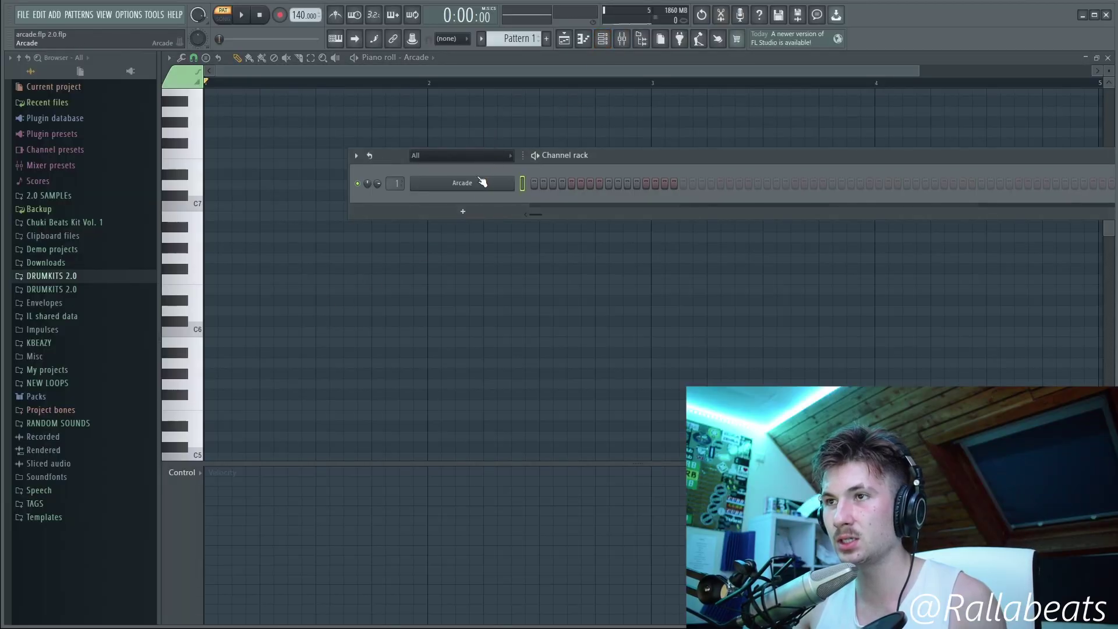
- Set the key of the Top Shotta kit in the Arcade channel to G min
left_click(482, 182)
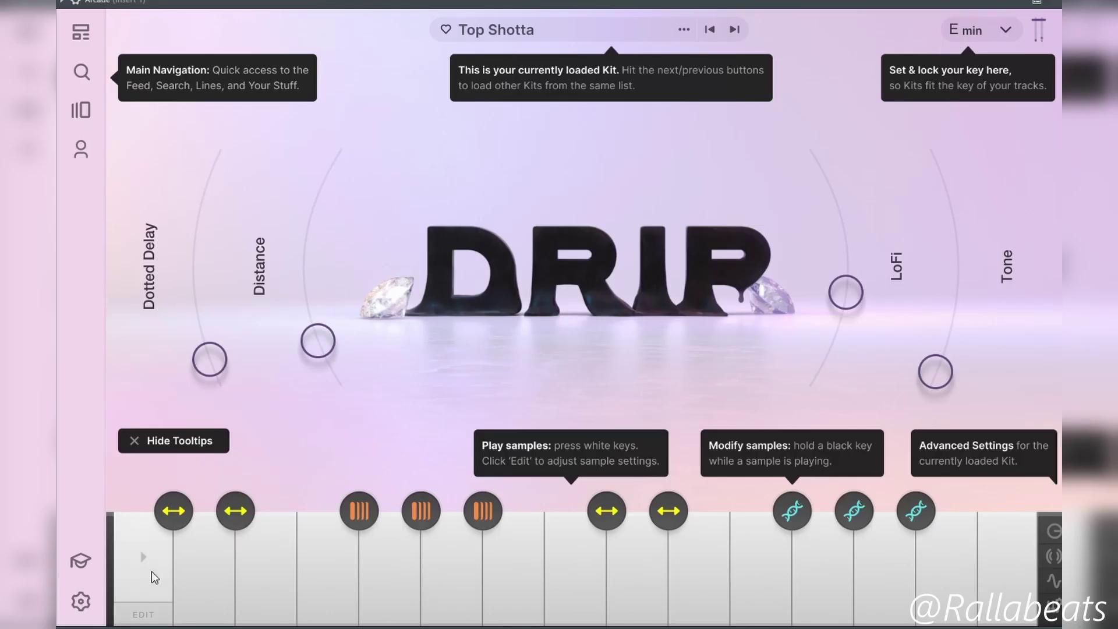
mouse_move(178, 520)
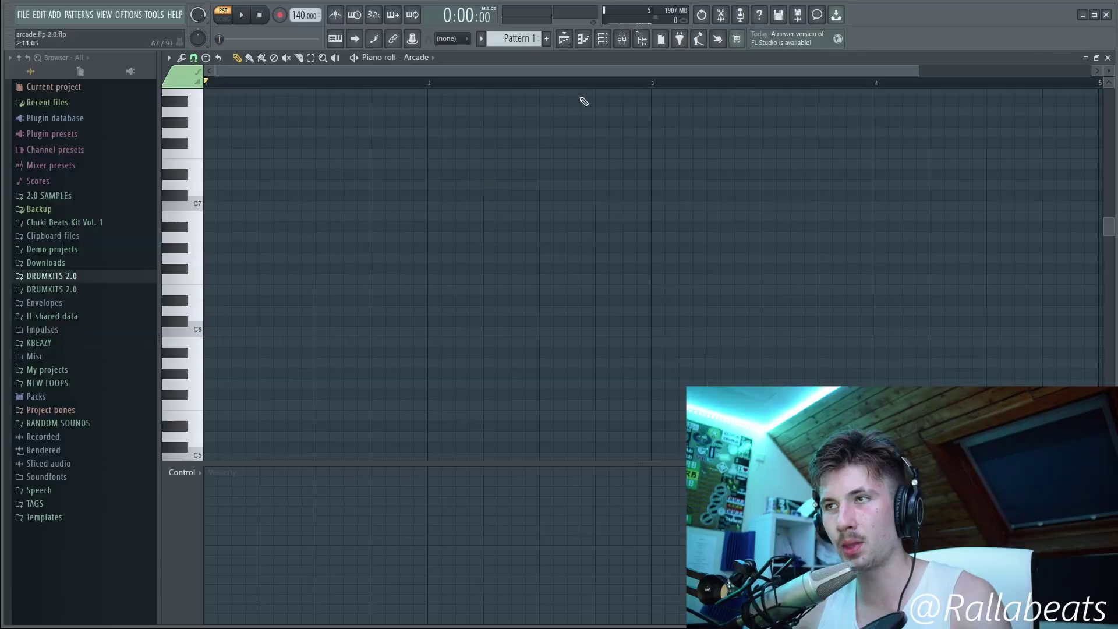
left_click(603, 40)
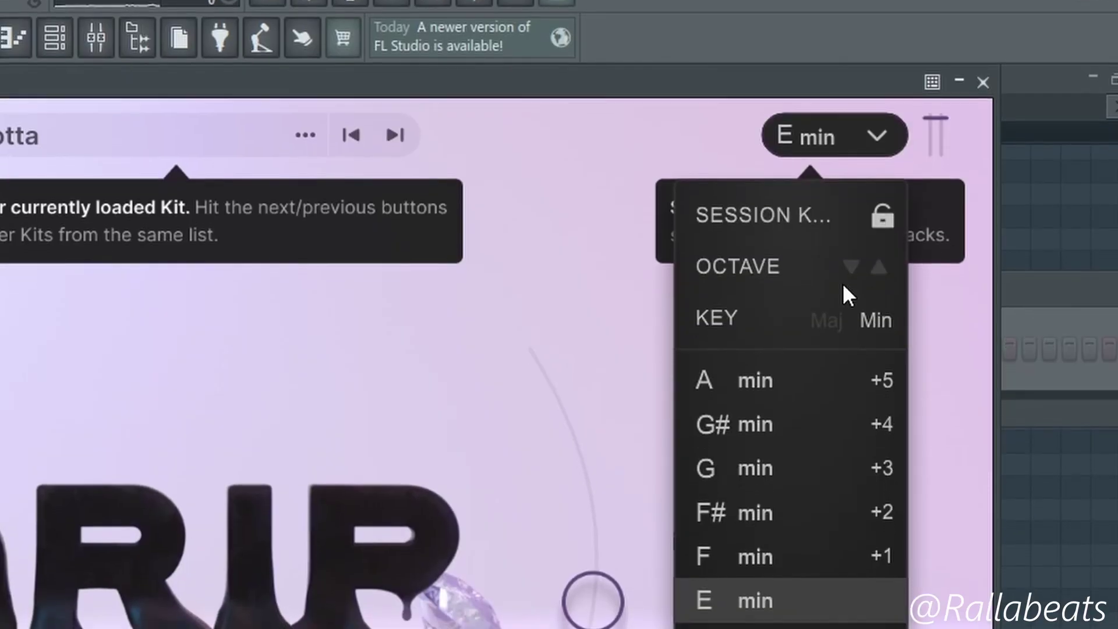
left_click(749, 468)
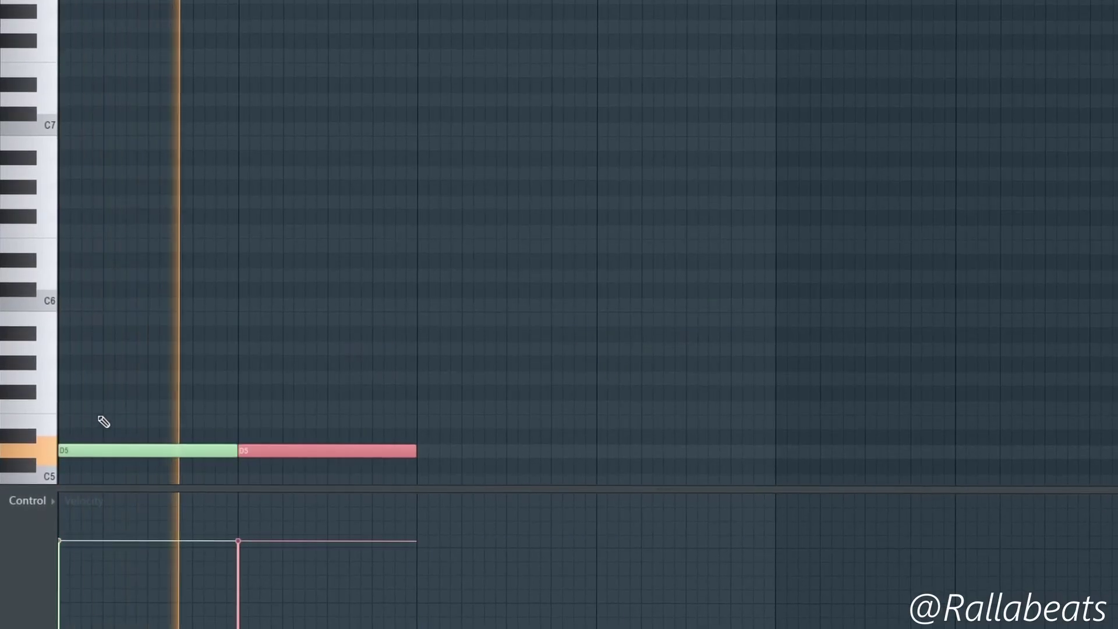
- Fill bars 1 to 4 of the Arcade piano roll with one-bar D5 notes
scroll(196, 400, "down", 5)
key("ctrl+b")
key("ctrl+d")
left_click_drag(679, 332, 60, 165)
- Add quarter-bar G#5 notes at the ends of bars 2 and 4, above the D5 notes
left_click(423, 201)
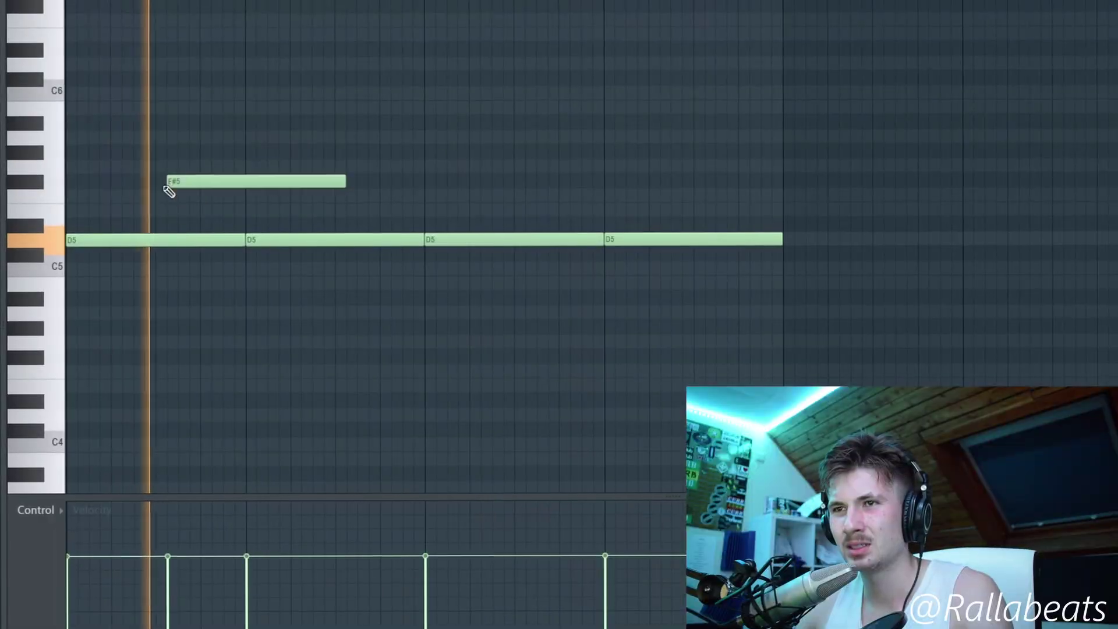
left_click_drag(166, 186, 178, 185)
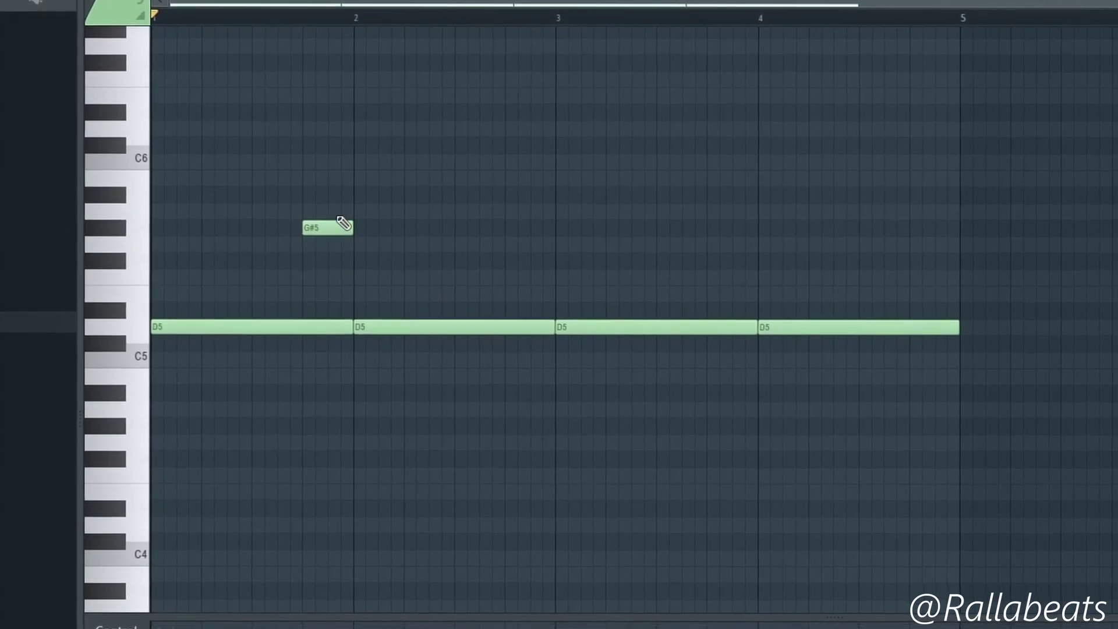
left_click_drag(344, 225, 502, 229)
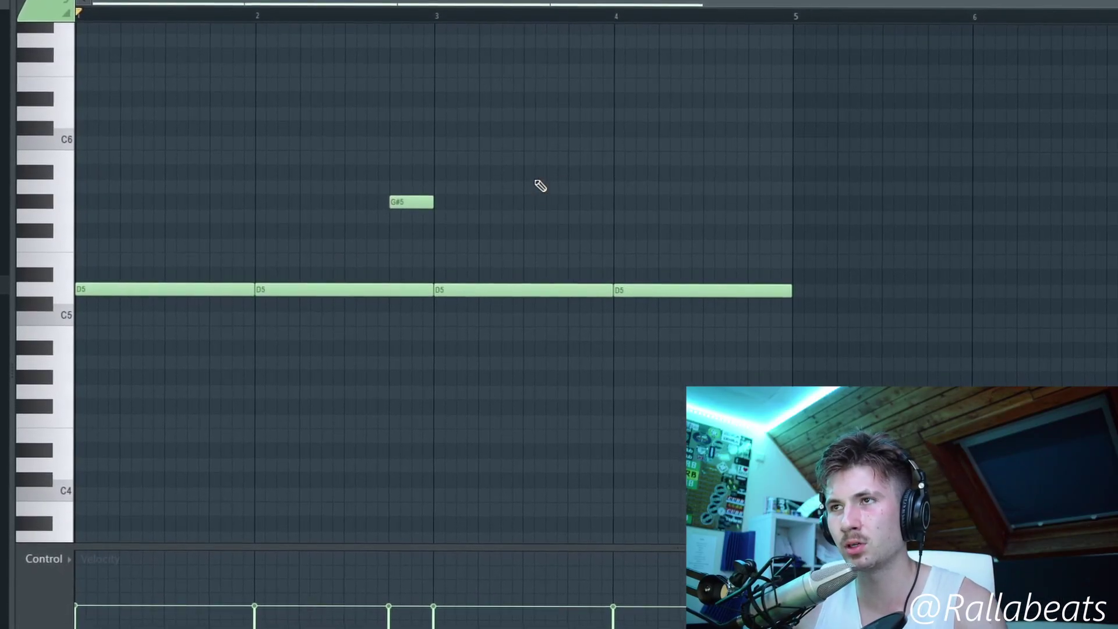
left_click(765, 210)
- Lower the two short notes above the D5 line to F#5
left_click_drag(410, 206, 414, 236)
left_click_drag(752, 206, 749, 237)
left_click_drag(759, 277, 193, 193)
left_click_drag(396, 252, 260, 302)
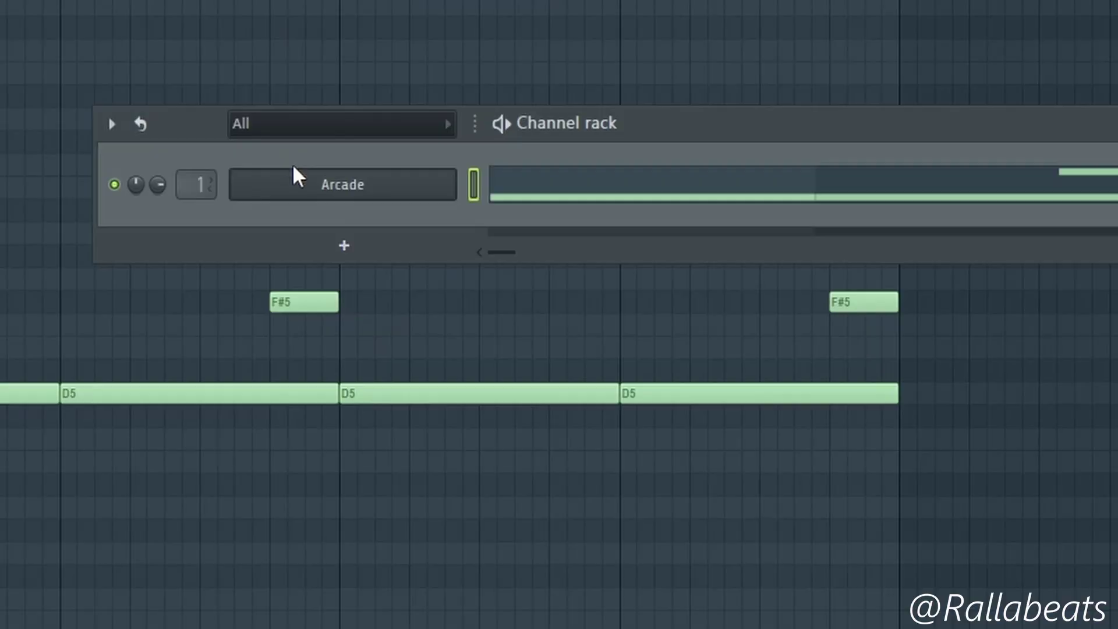
- Clone the Arcade channel and fill the clone's first four bars with one-bar G4 notes
right_click(297, 175)
left_click(563, 414)
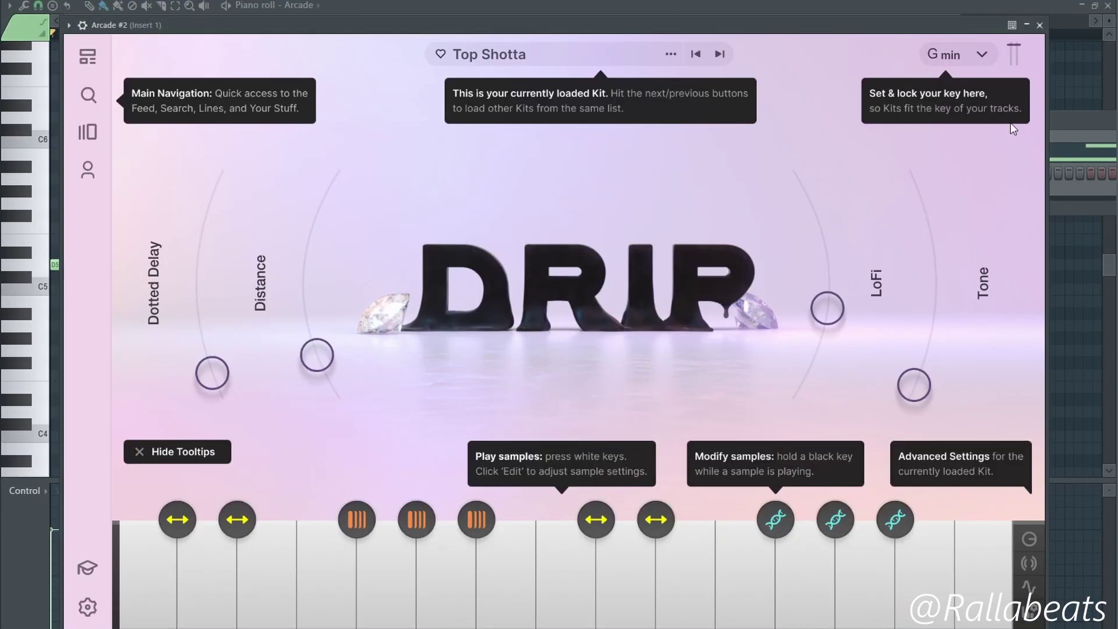
left_click(1066, 124)
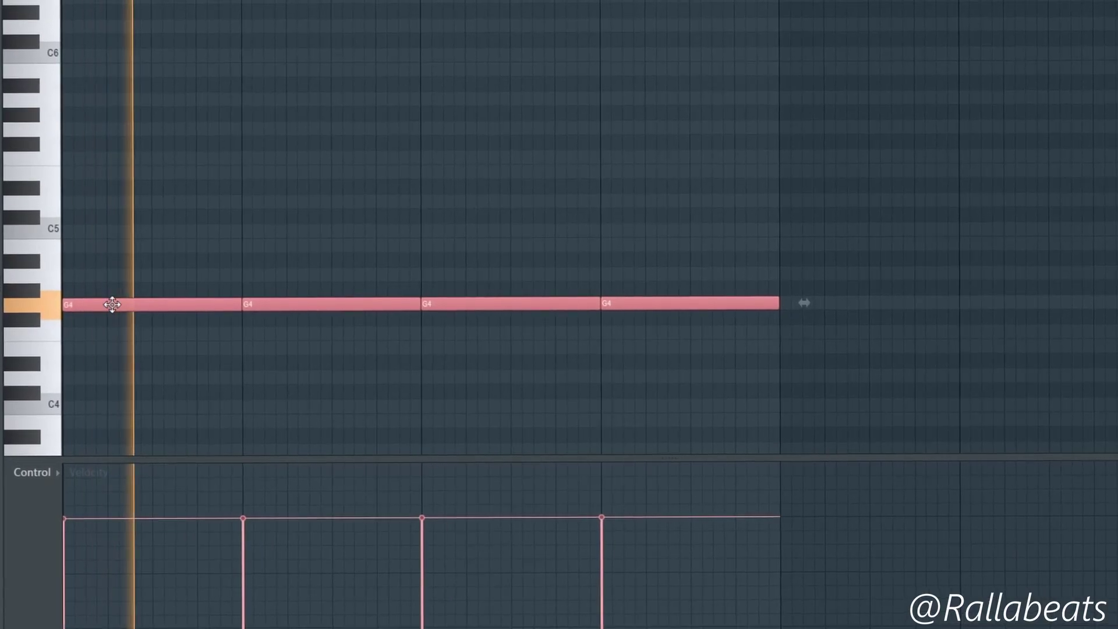
key("F6")
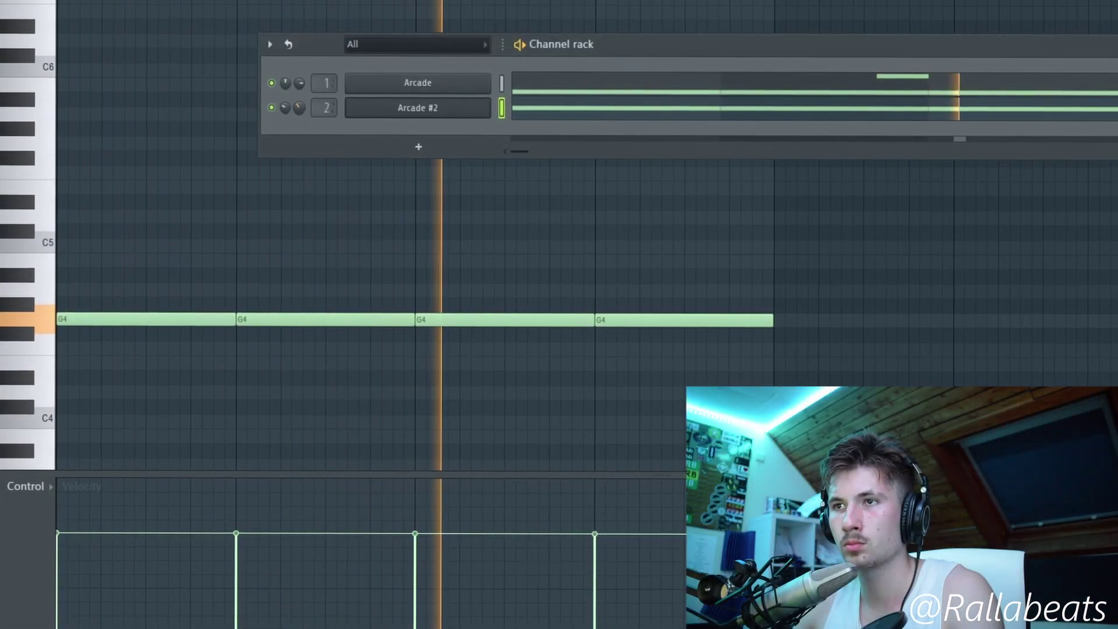
- Adjust the mix level of the HalfTime effect on mixer Insert 2
key("F9")
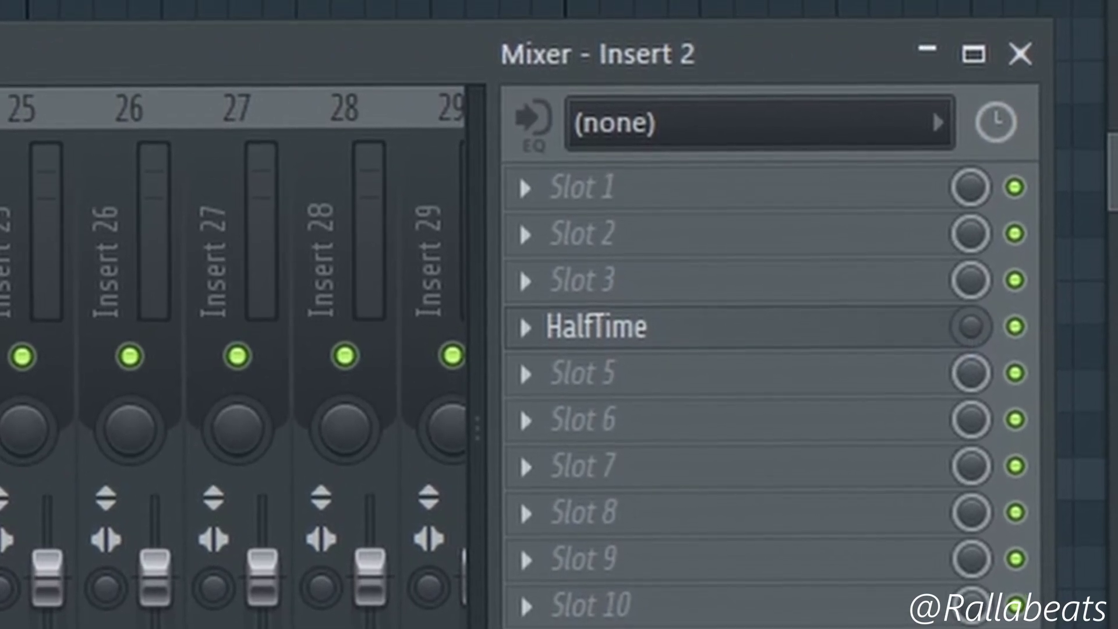
left_click_drag(966, 335, 966, 297)
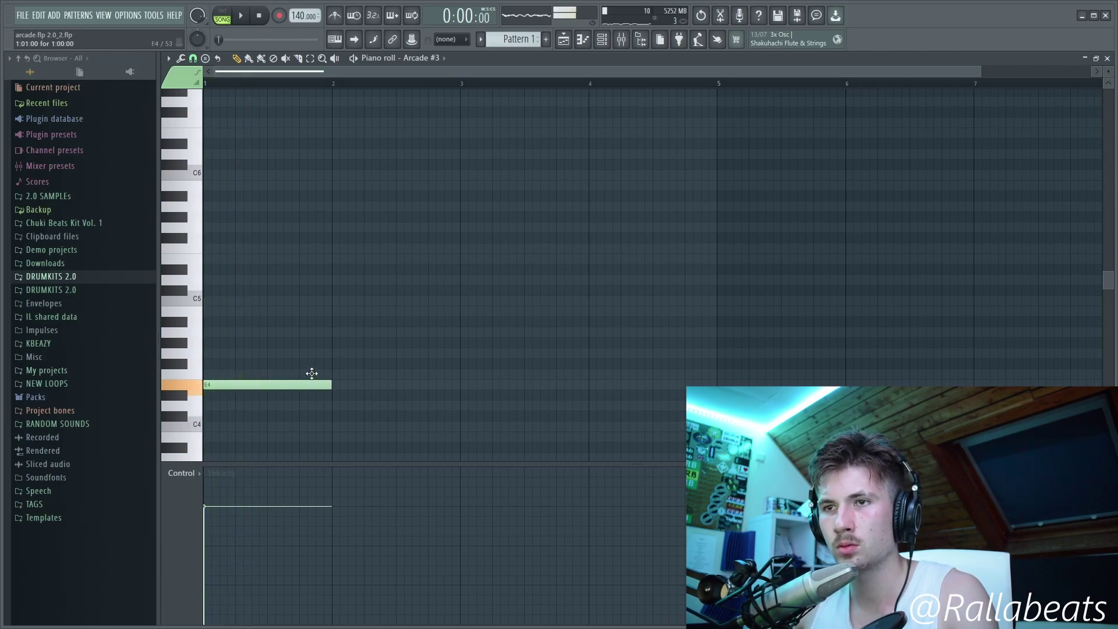
- Set the key of the kit in the Arcade #3 channel to G min
key("F6")
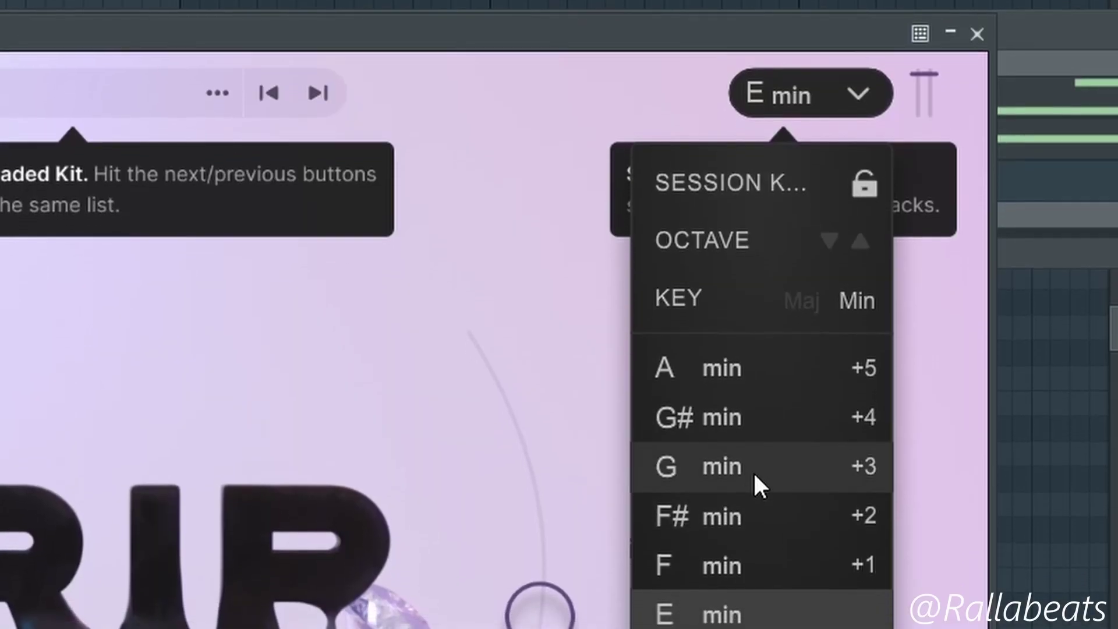
left_click(754, 469)
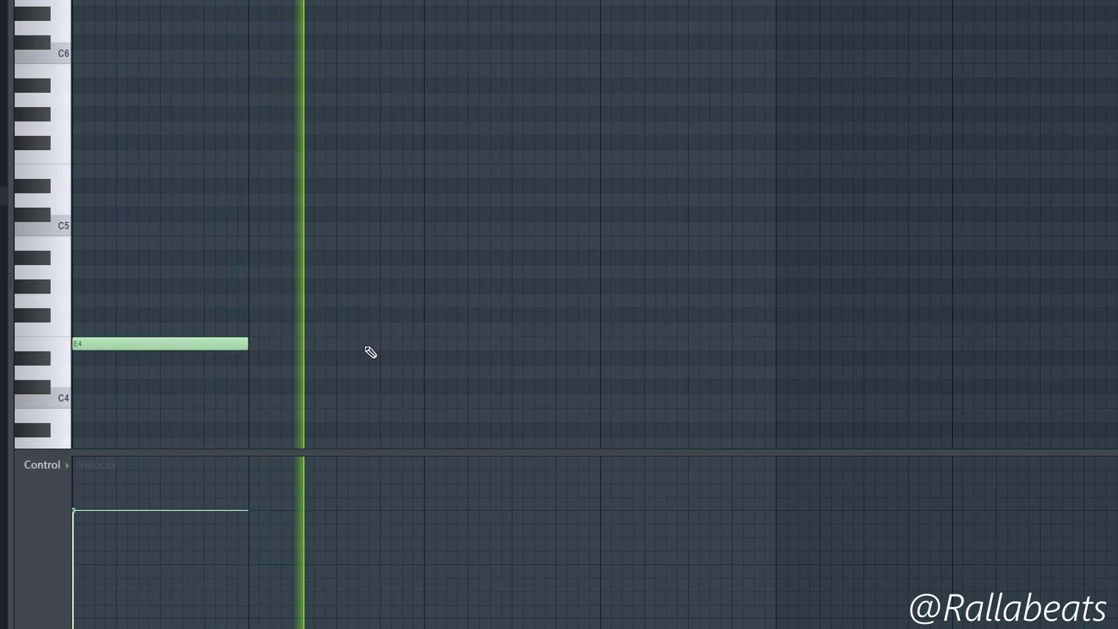
- Add a second E4 note at bar 3 in Arcade #3 and slightly lengthen both E4 notes
left_click(440, 344)
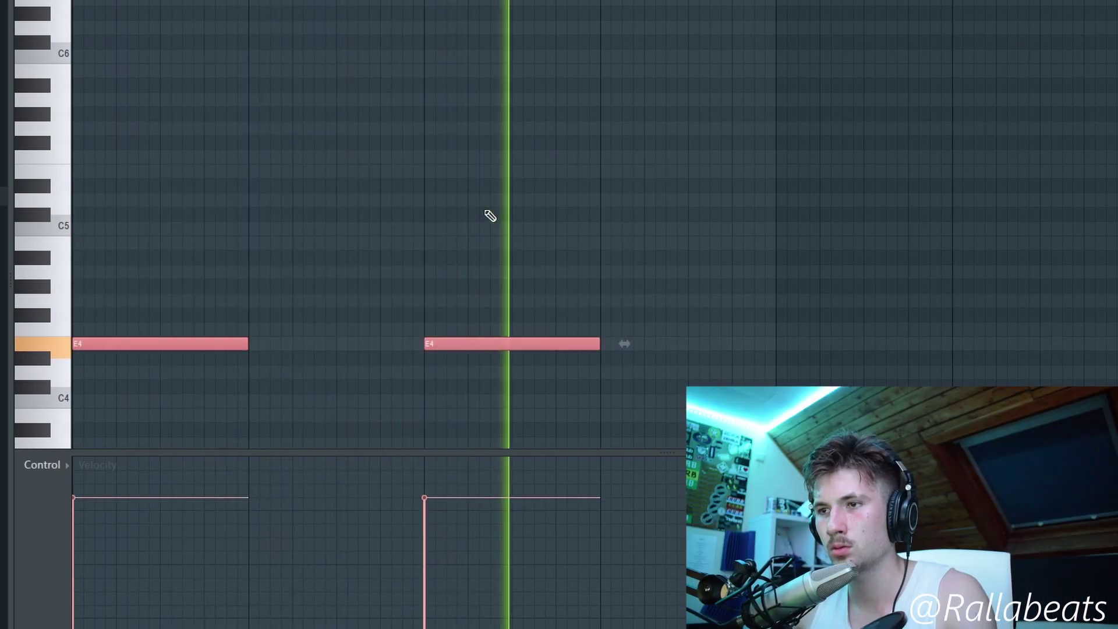
key("ctrl+a")
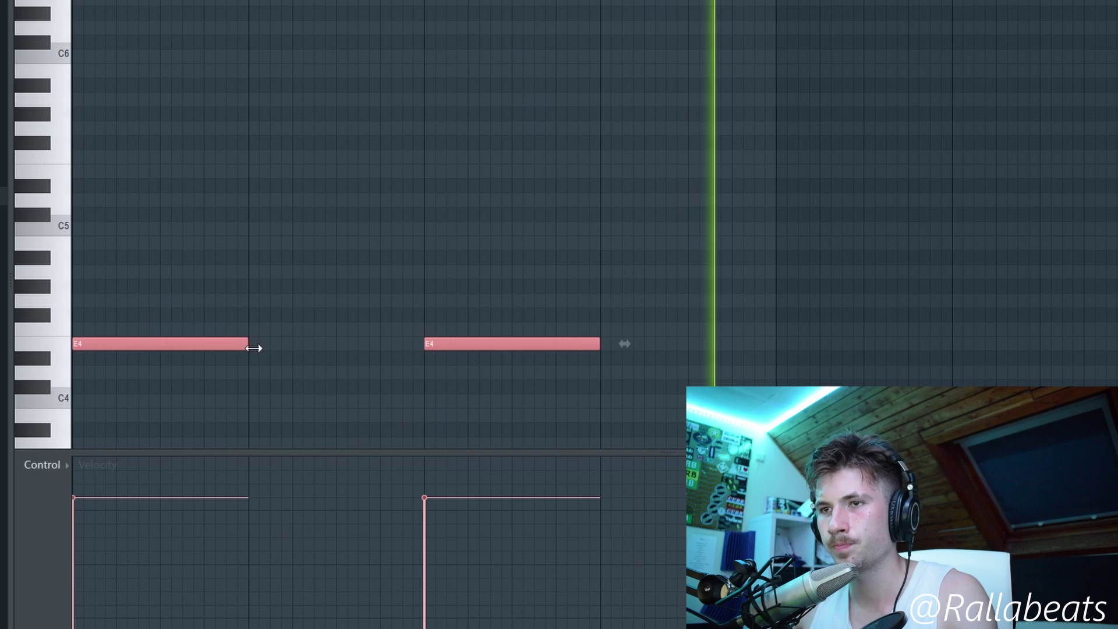
left_click_drag(250, 344, 261, 344)
key("ctrl+d")
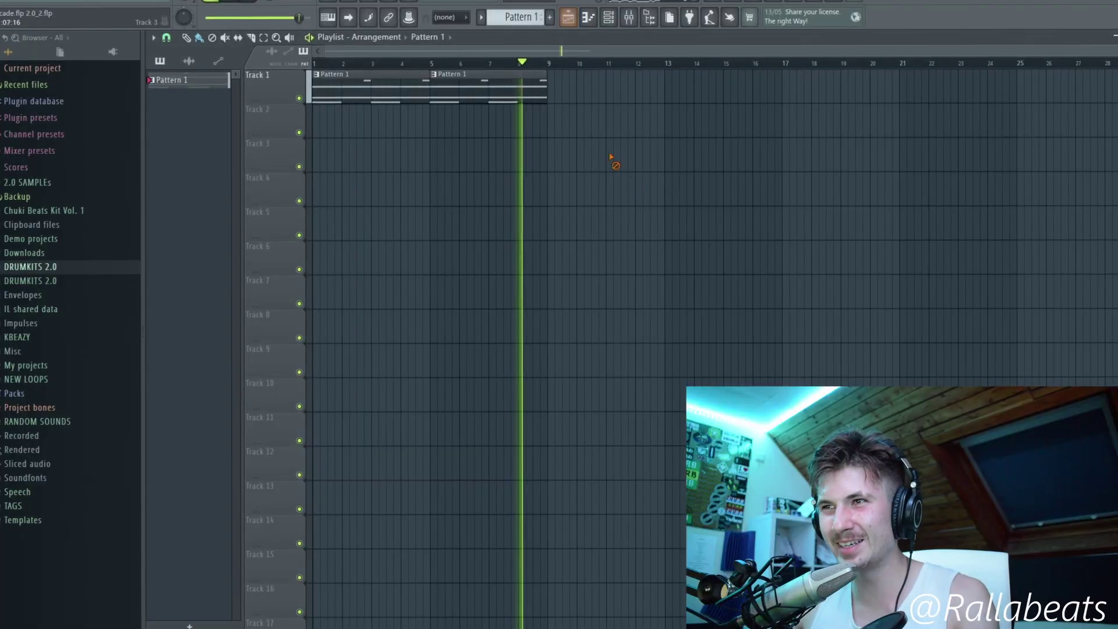
- Place Pattern 2 at the start of Track 2 and extend the clip to about bar 9
scroll(514, 18, "down", 1)
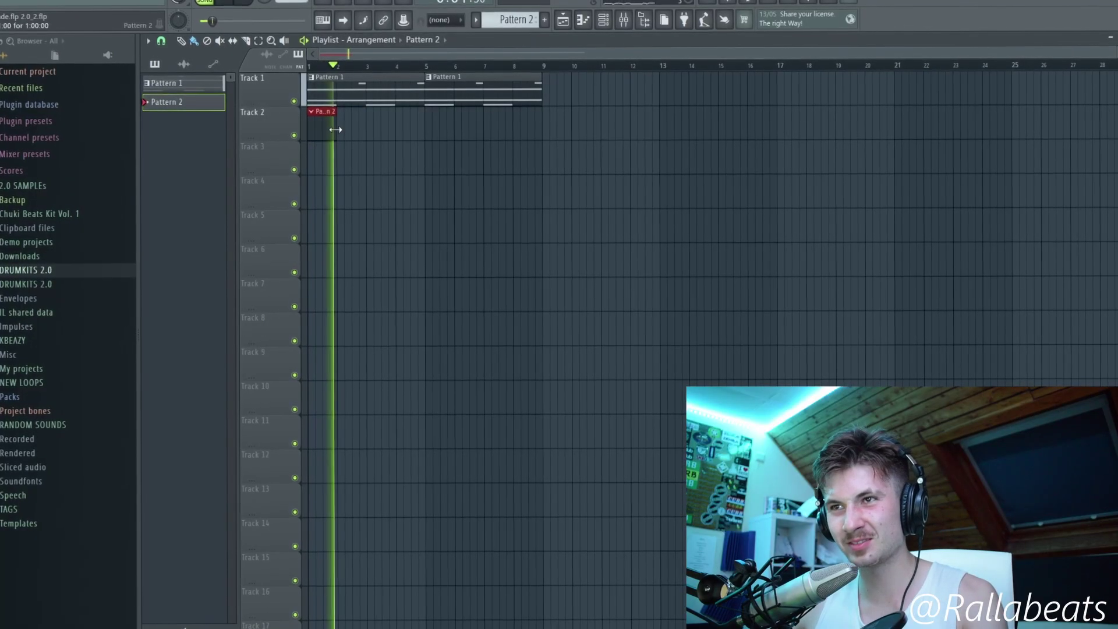
left_click_drag(335, 130, 562, 144)
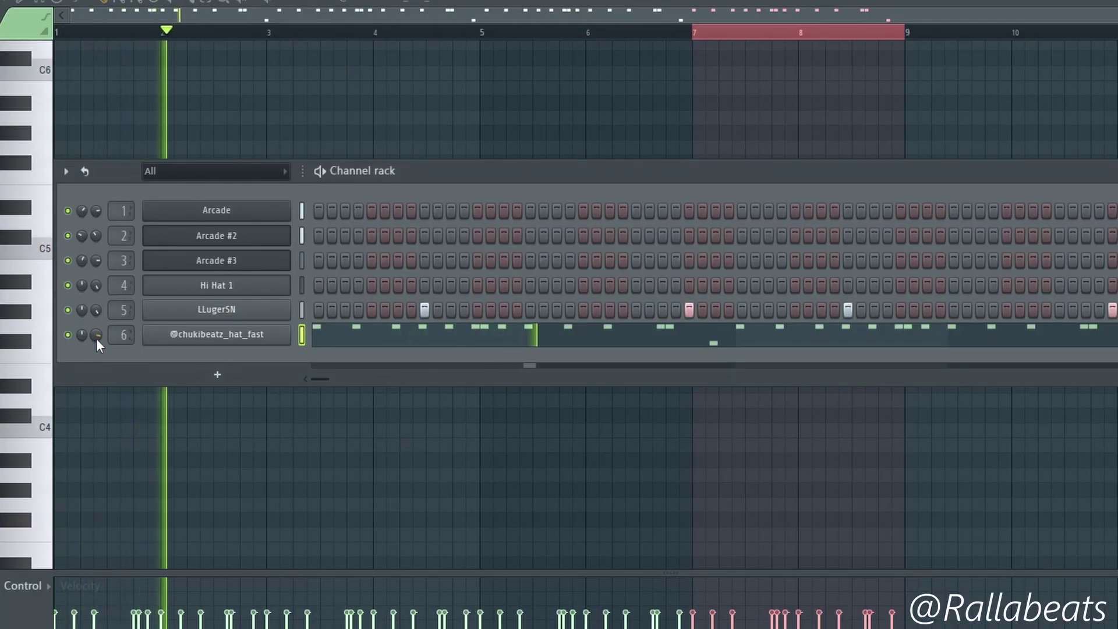
left_click(174, 342)
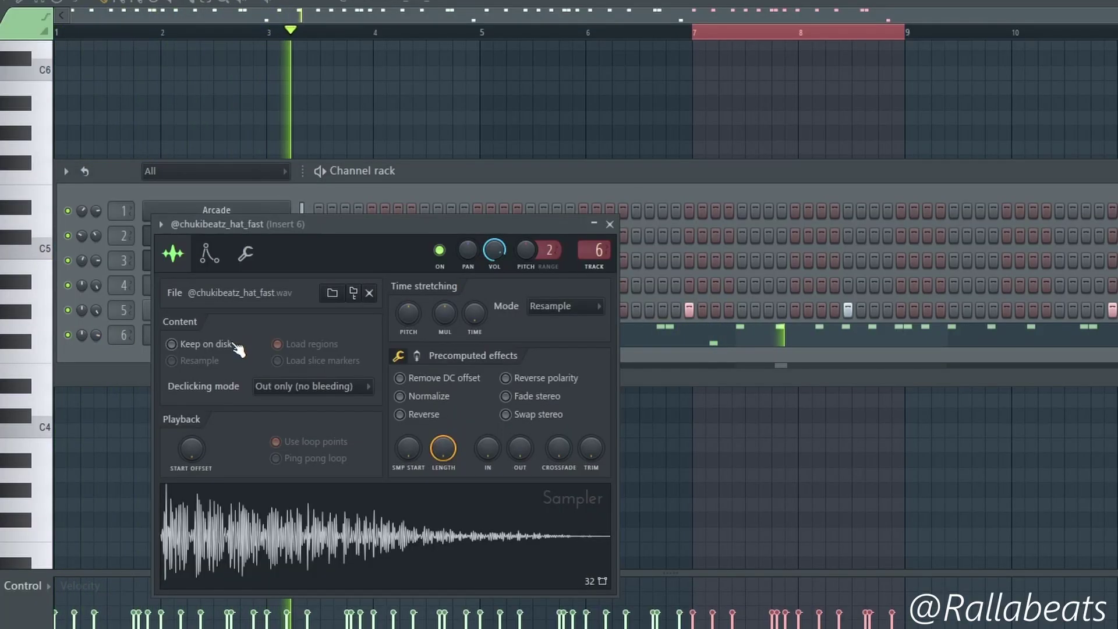
left_click(246, 255)
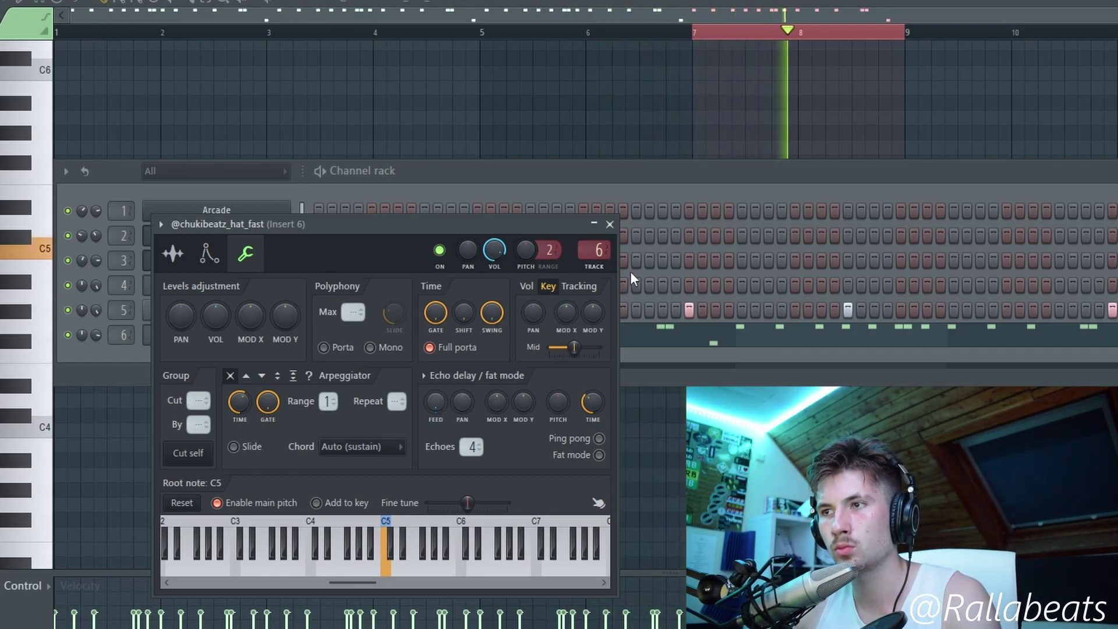
left_click(608, 225)
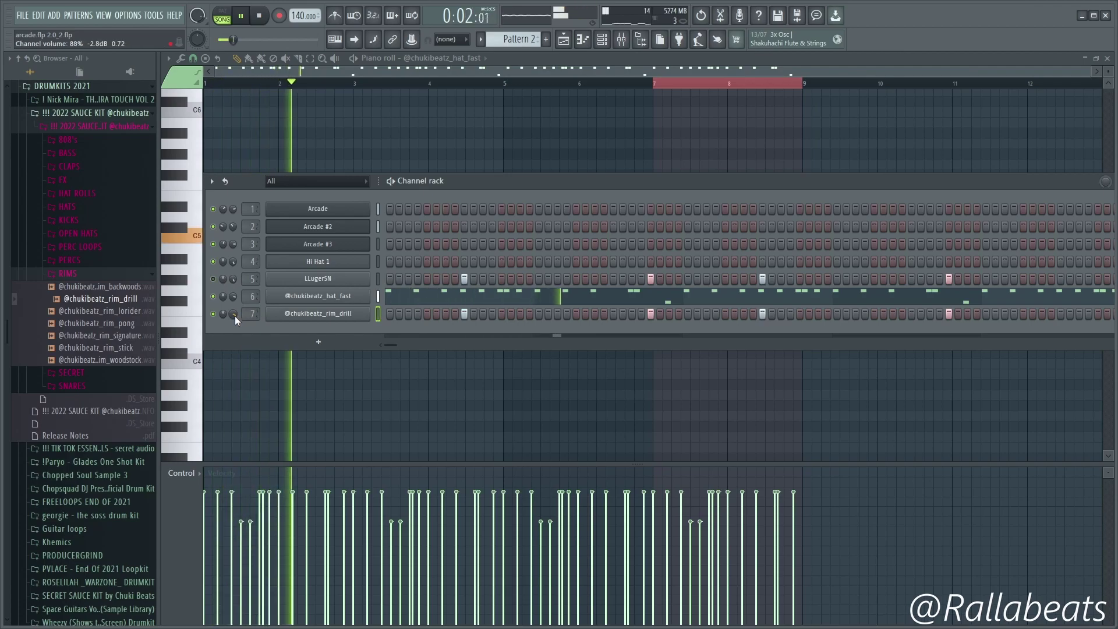
left_click(332, 300)
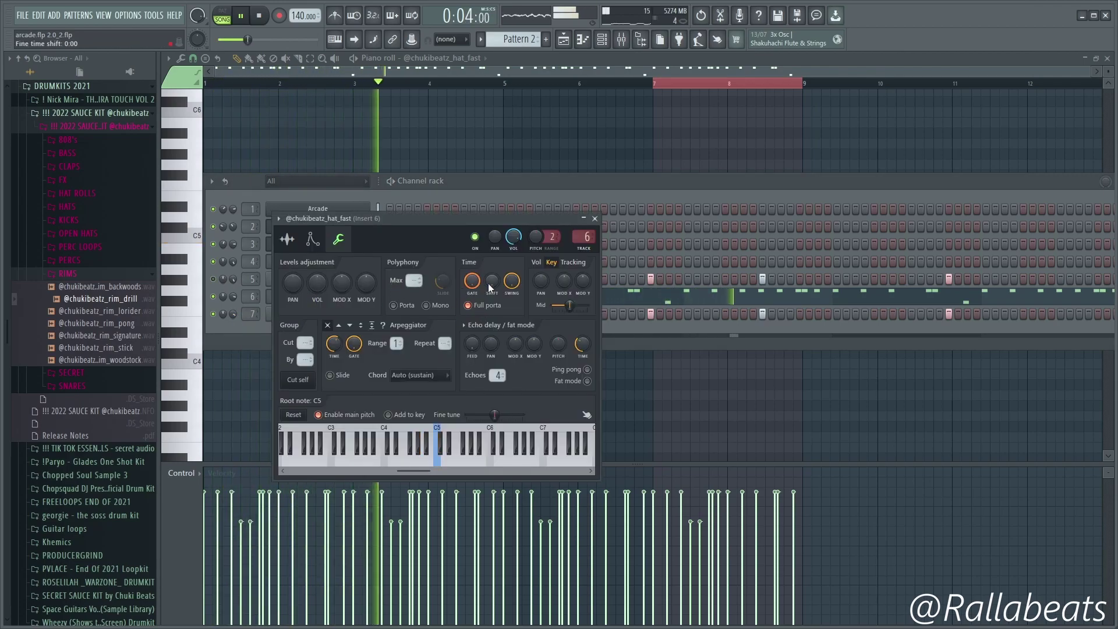
left_click(595, 219)
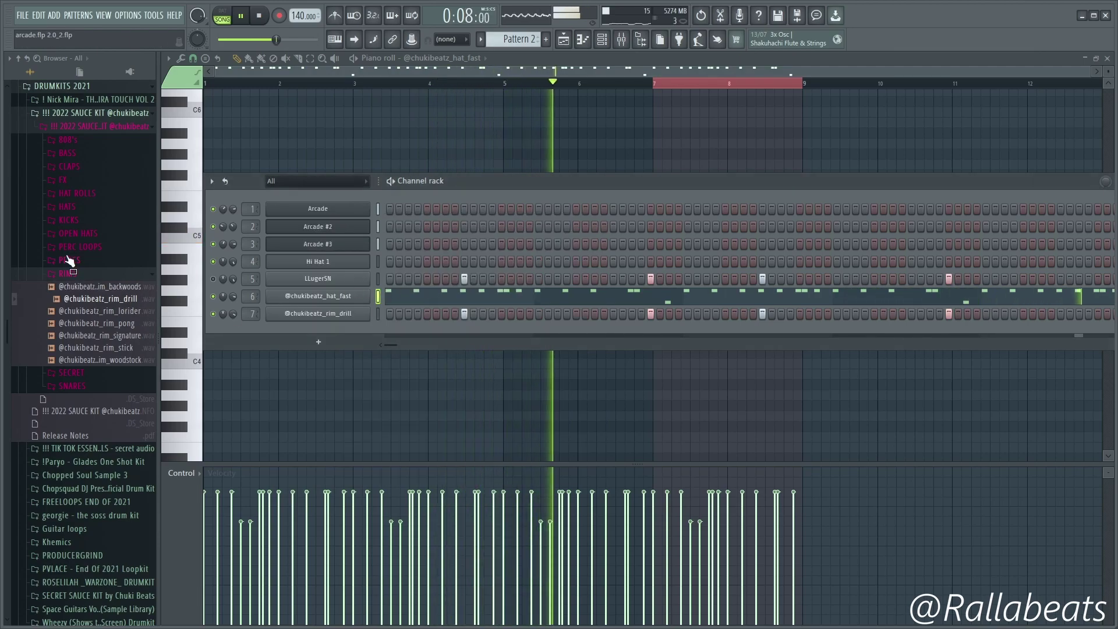
left_click(70, 167)
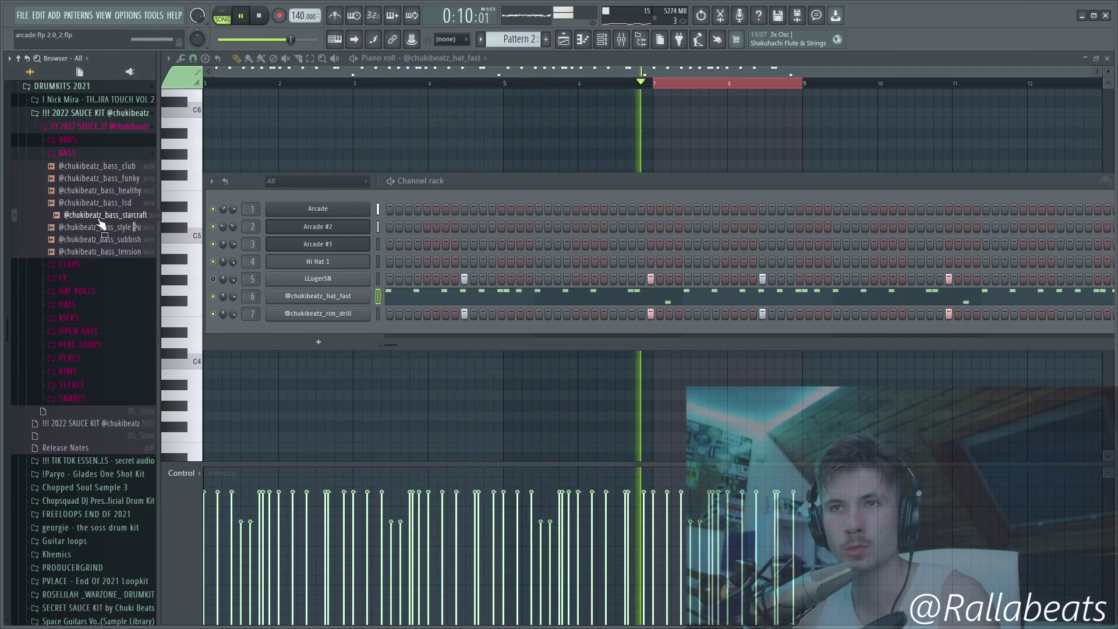
left_click(92, 195)
left_click(102, 240)
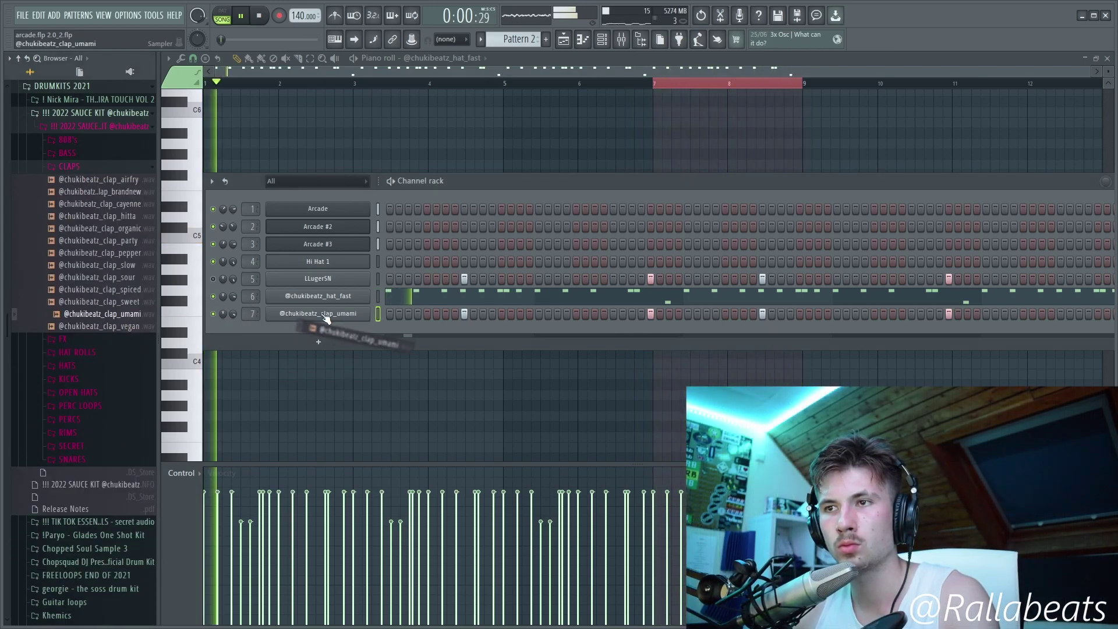
right_click(368, 310)
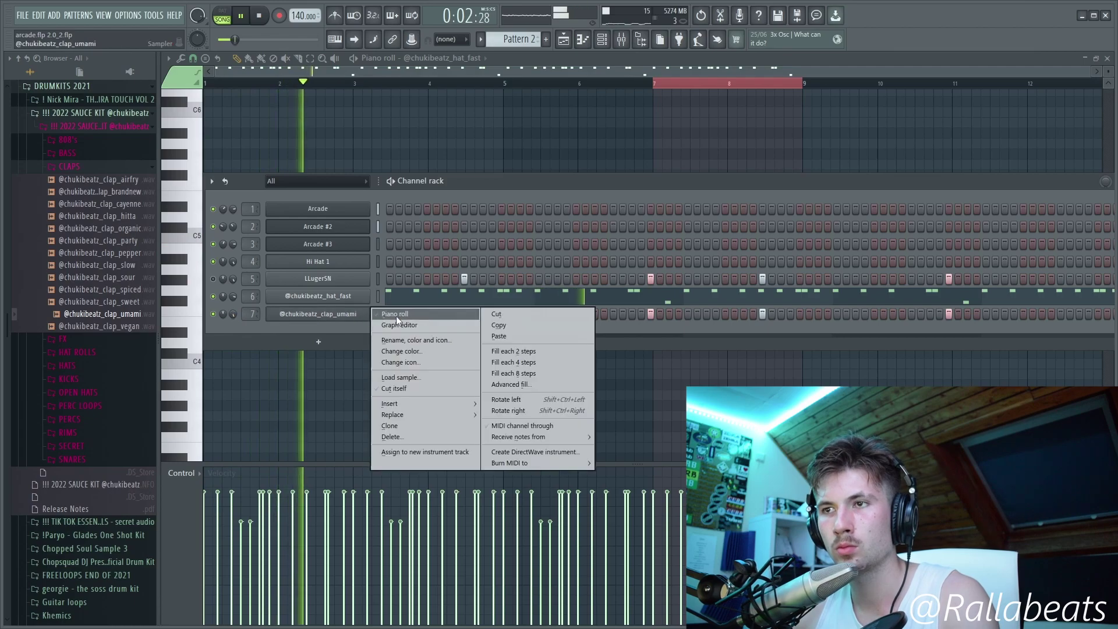
left_click(390, 316)
scroll(317, 358, "up", 3, "ctrl")
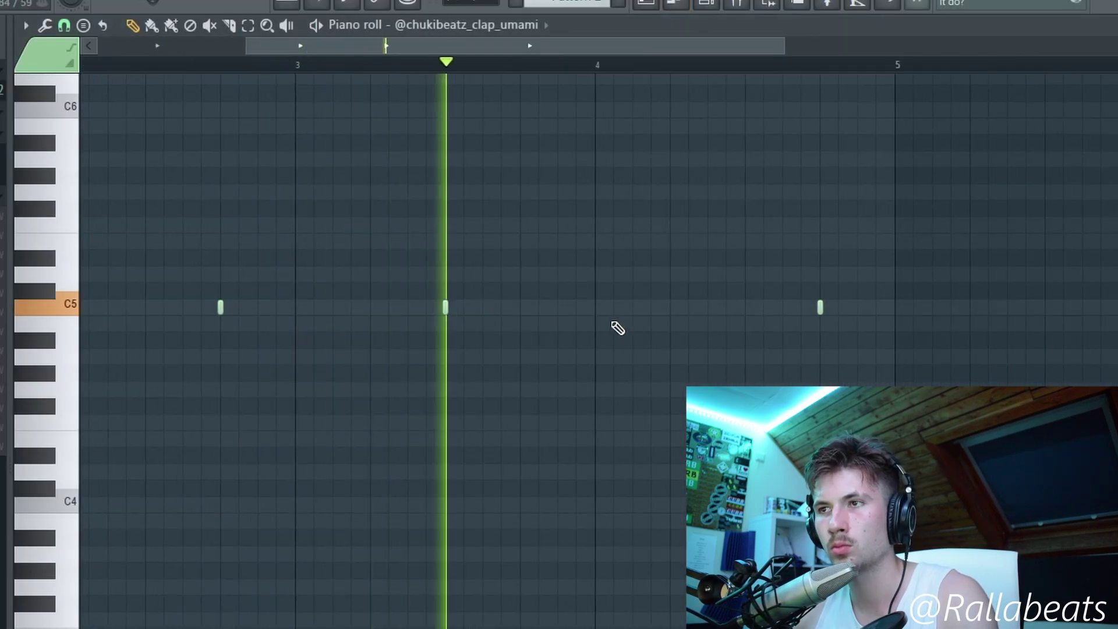
scroll(699, 328, "up", 3, "ctrl")
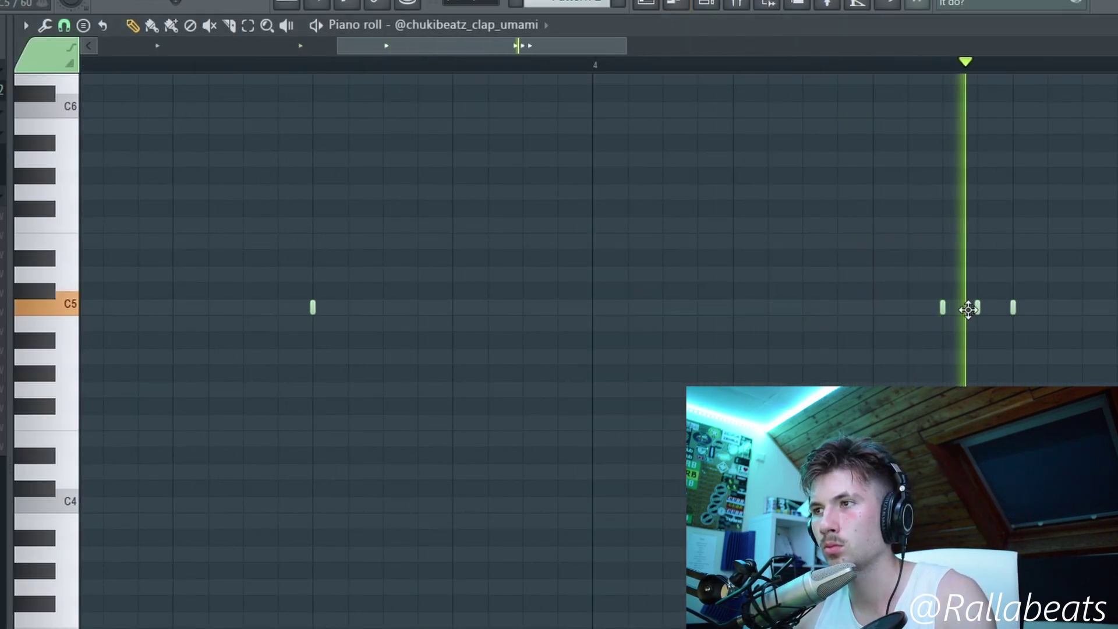
scroll(885, 136, "down", 3, "ctrl")
- Duplicate the four-bar clap pattern into bars 5 to 8 and deselect the notes
key("ctrl+a")
key("ctrl+b")
scroll(824, 237, "down", 2)
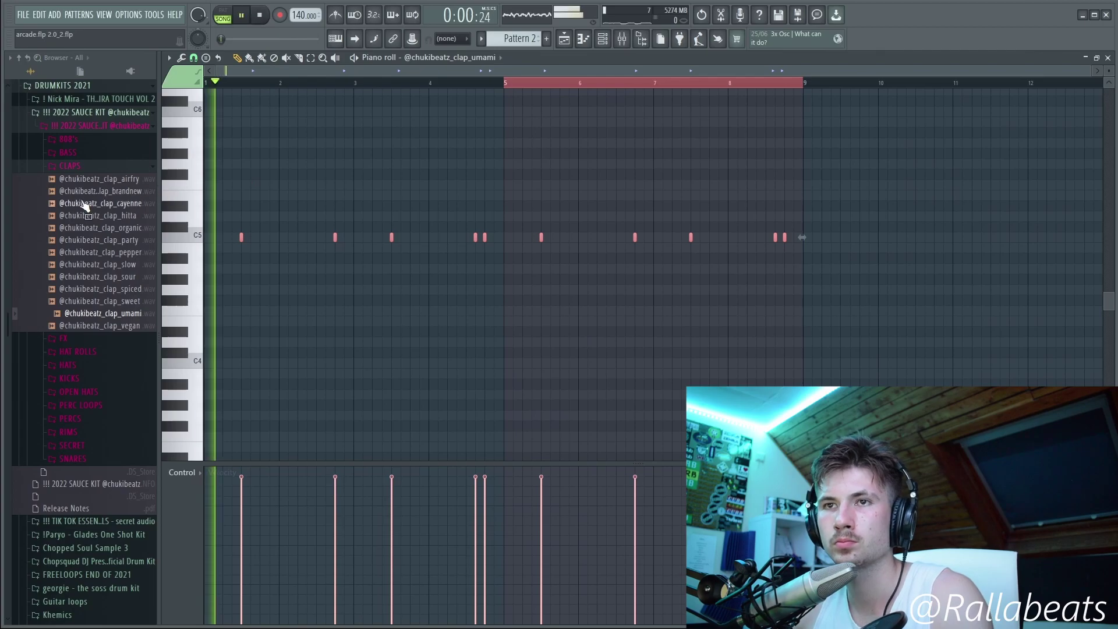
key("ctrl+d")
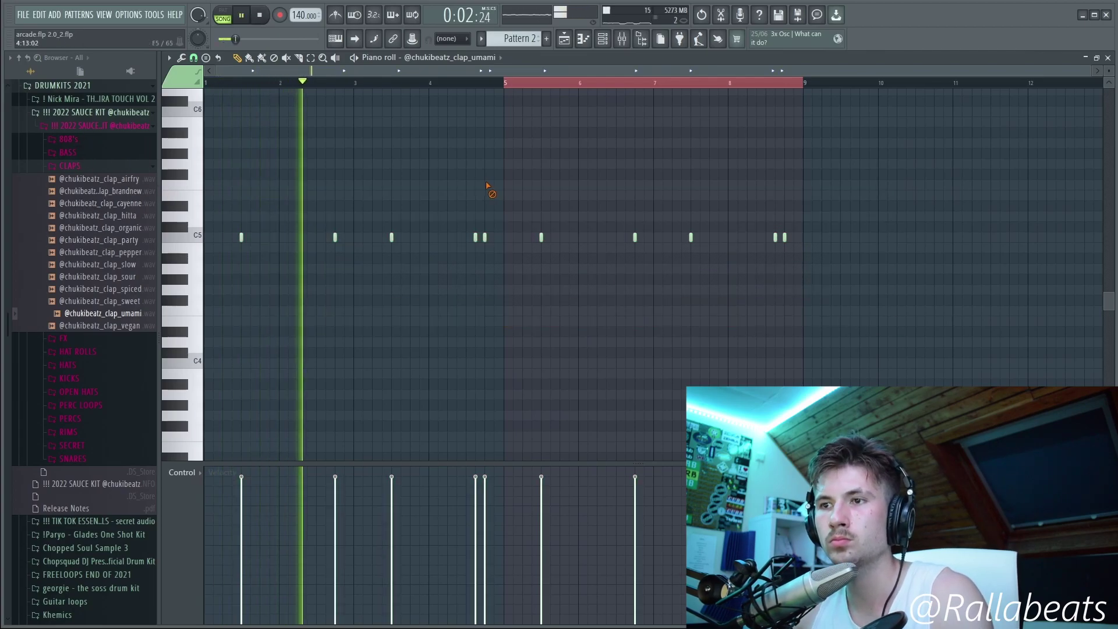
left_click(621, 38)
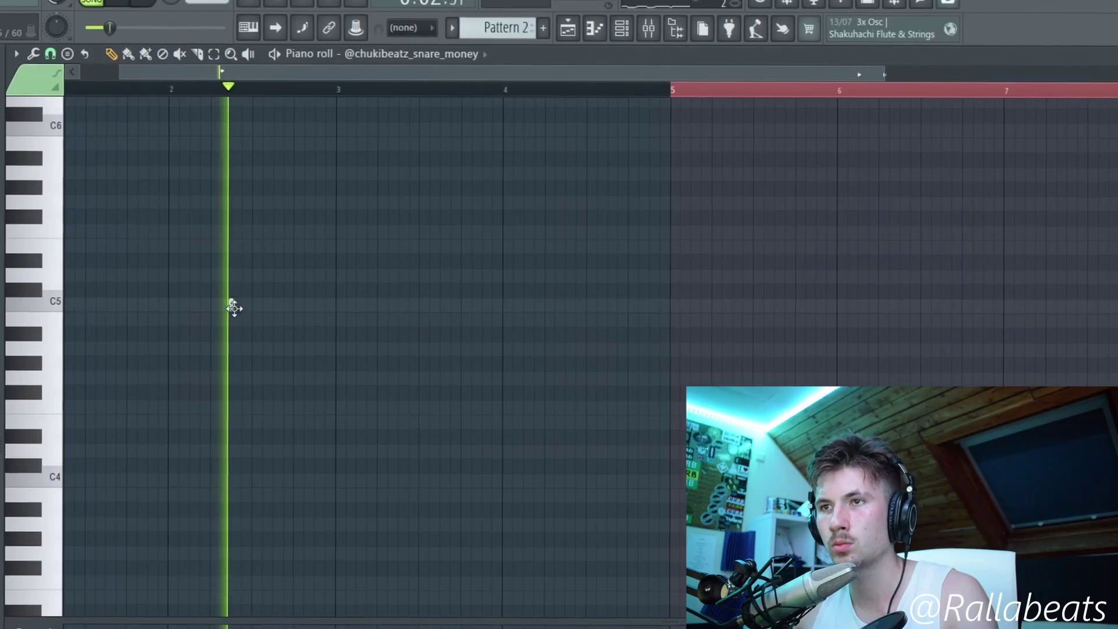
left_click(224, 307)
left_click(266, 307)
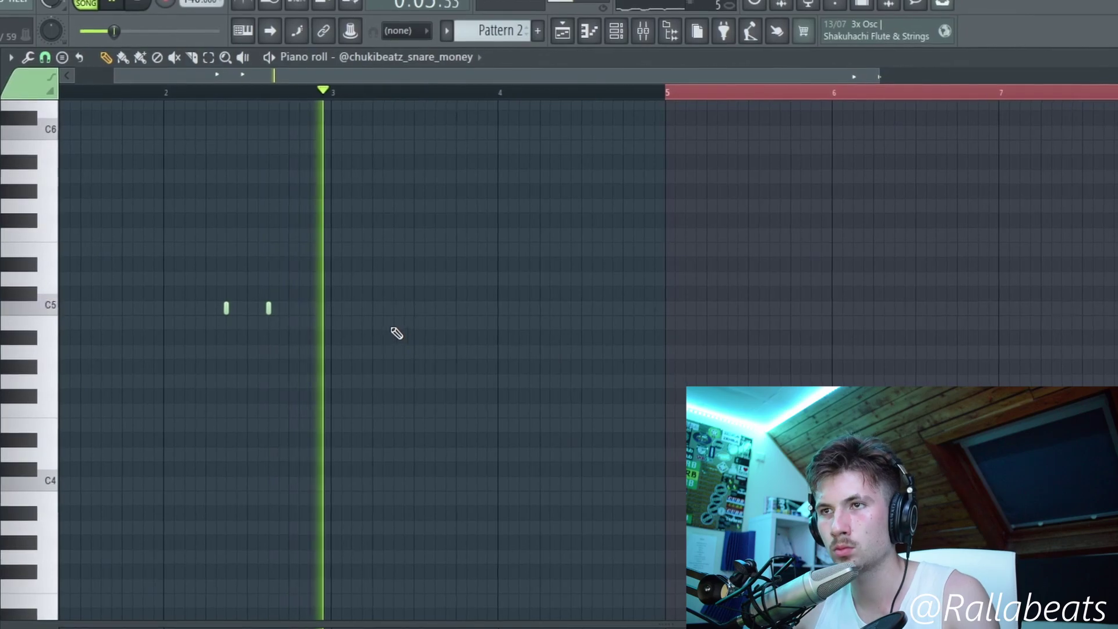
left_click(600, 307)
left_click(611, 289)
left_click(642, 289)
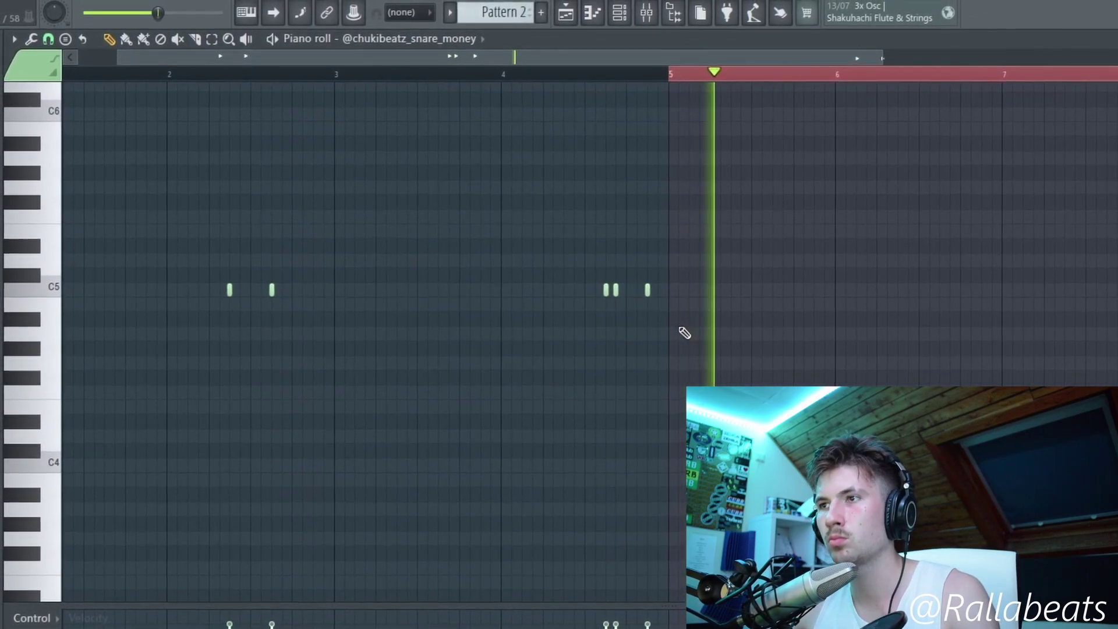
- Repeat the four-bar snare pattern in bars 5 to 8 and deselect the notes
scroll(636, 323, "up", 2)
left_click(640, 305)
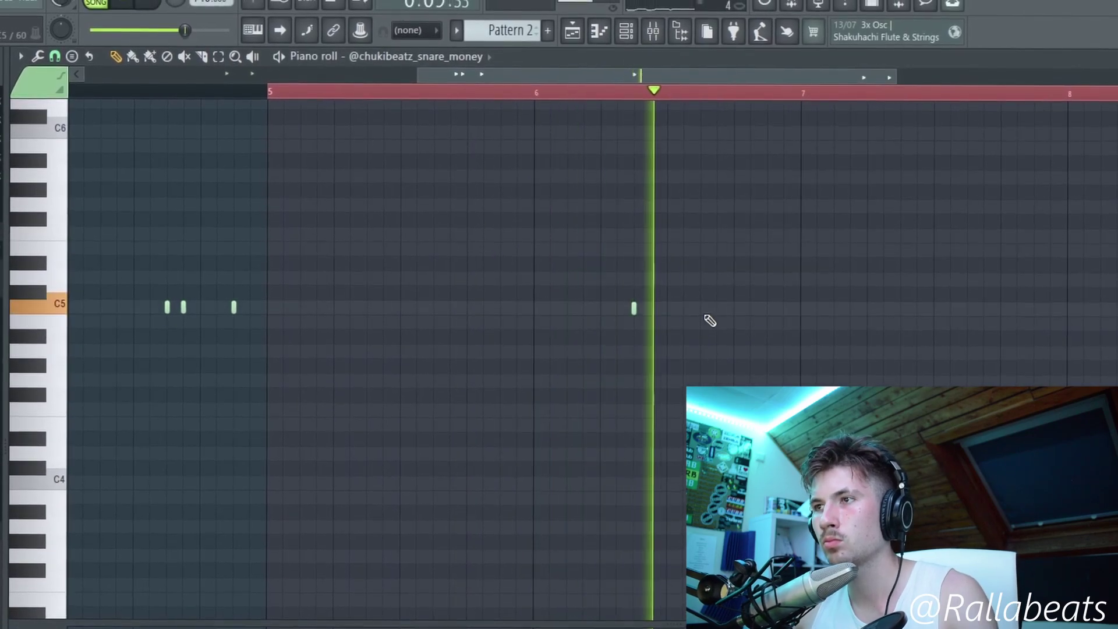
scroll(789, 330, "down", 2)
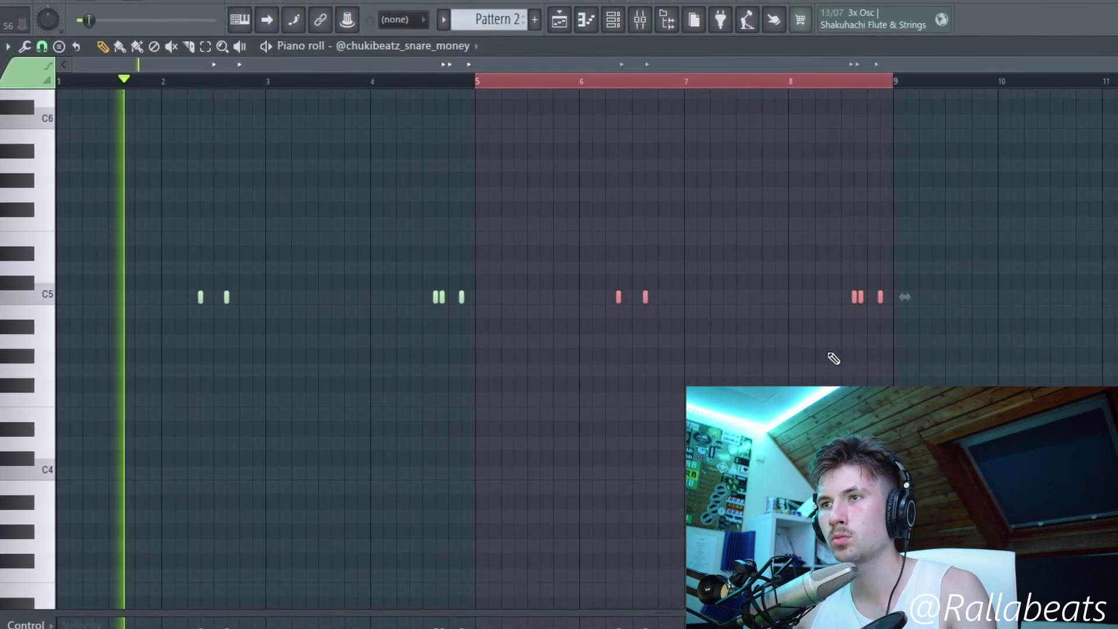
key("ctrl+d")
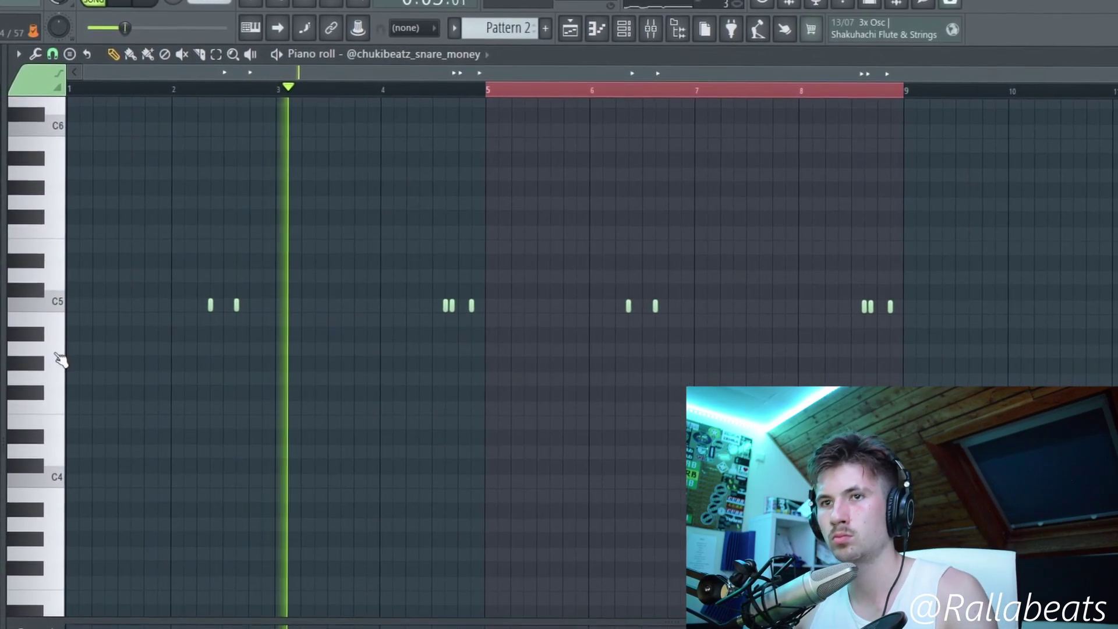
scroll(449, 329, "up", 4)
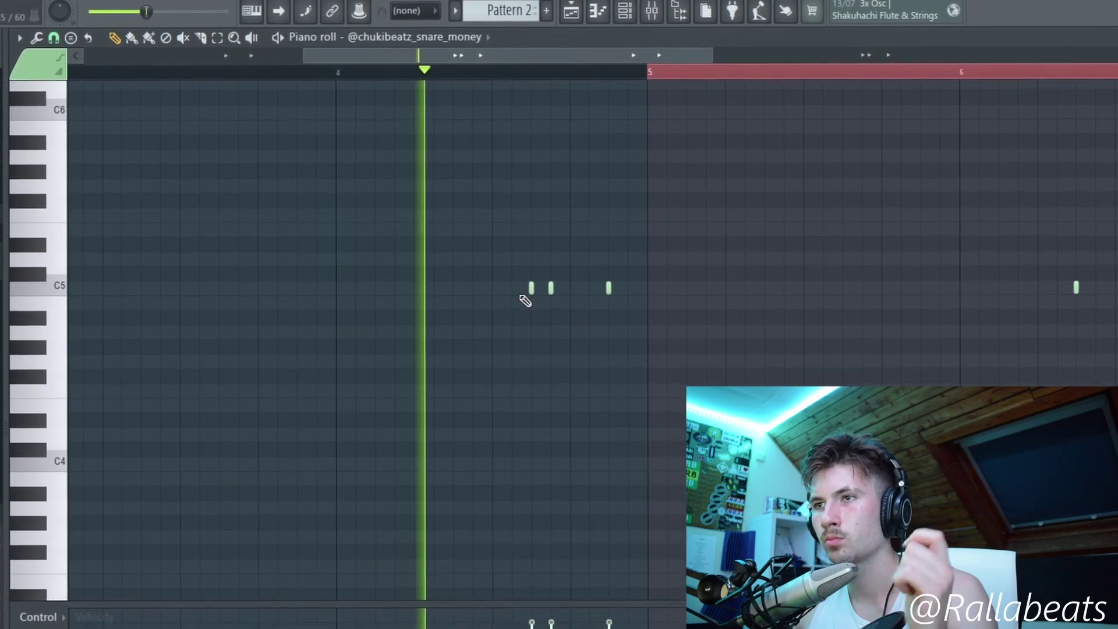
scroll(700, 327, "down", 3)
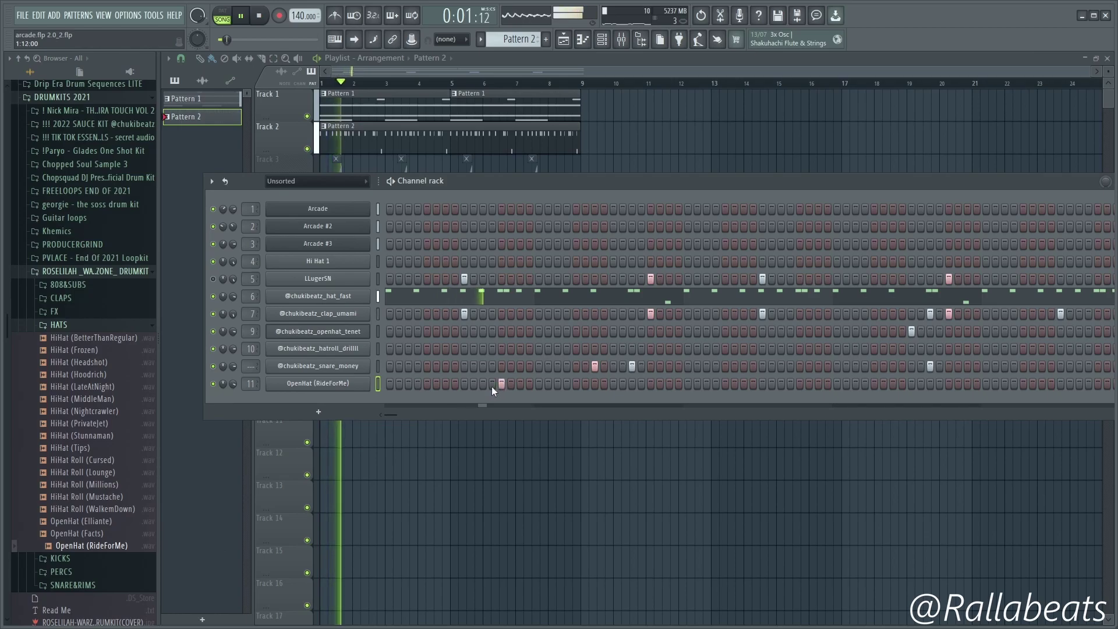
- Open the OpenHat (RideForMe) piano roll and repeat its bar 1 C5 hit in bar 5
left_click(318, 384)
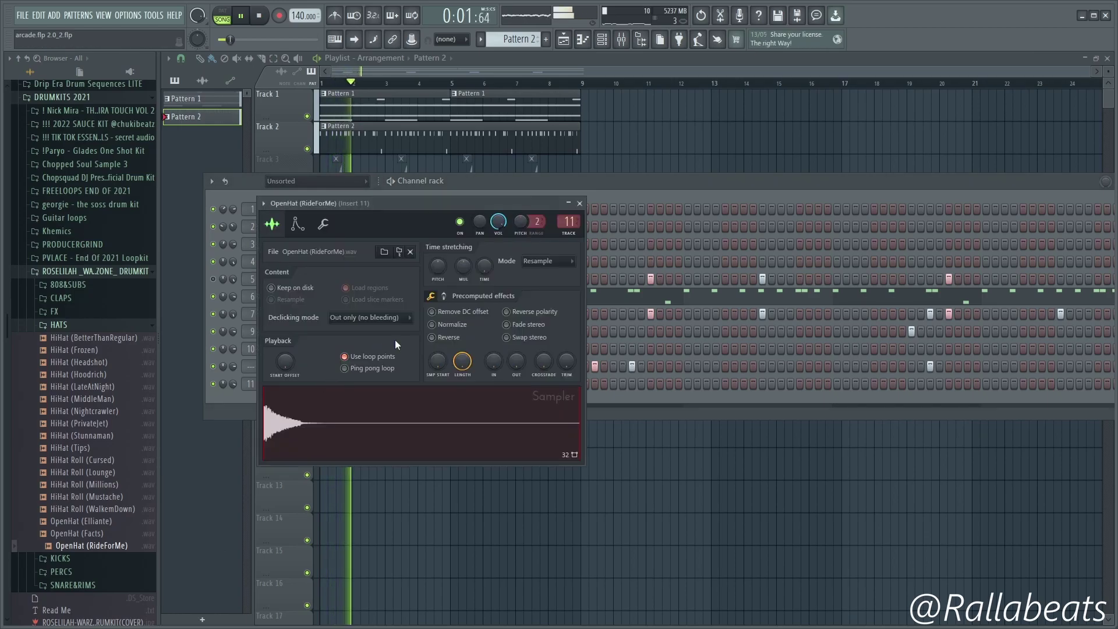
right_click(315, 389)
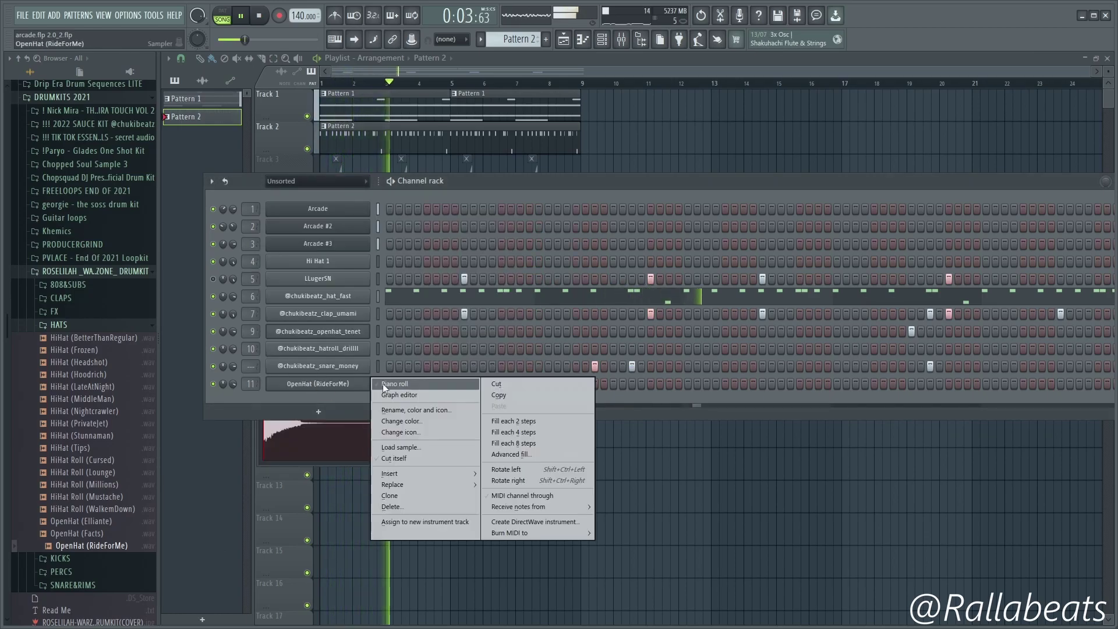
left_click(387, 382)
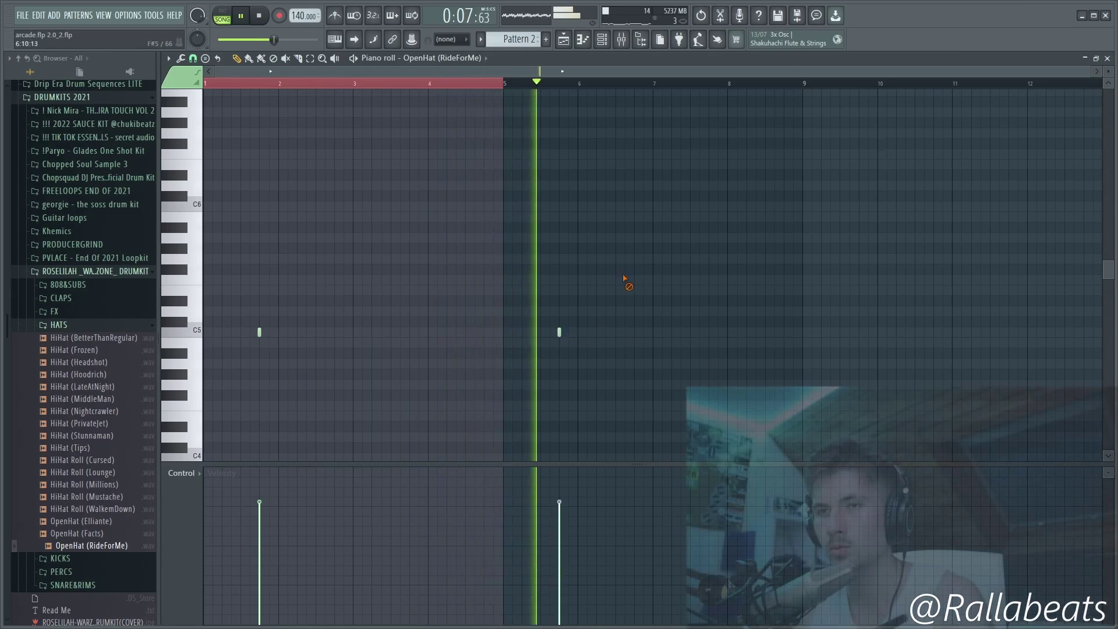
- Browse the HATS samples of the ROSELILAH _WARZONE_ DRUMKIT and the folders of the !!! 2022 SAUCE KIT
left_click(59, 324)
left_click(59, 324)
left_click(81, 362)
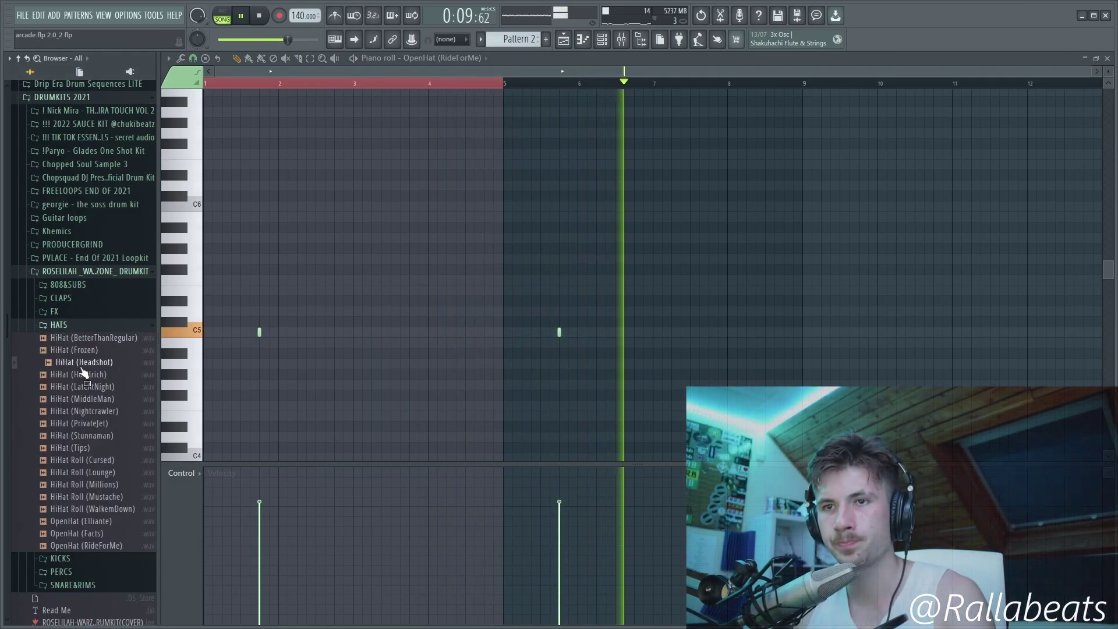
left_click(76, 271)
scroll(76, 271, "up", 5)
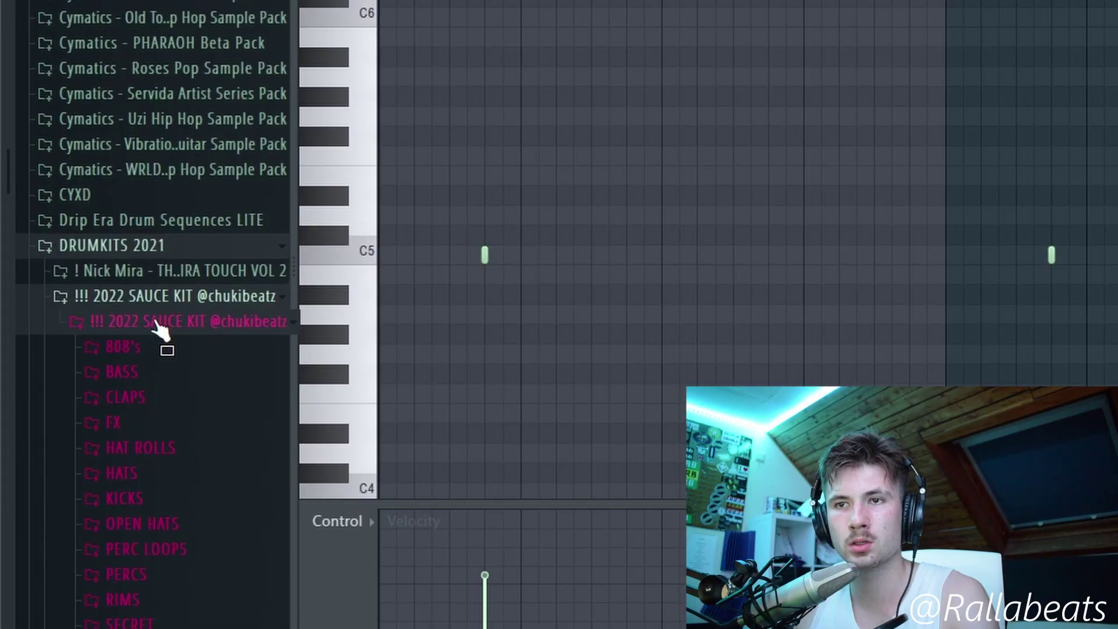
scroll(154, 408, "down", 5)
left_click(131, 513)
left_click(170, 521)
left_click(187, 219)
left_click(183, 131)
scroll(146, 82, "up", 5)
left_click(175, 181)
left_click(175, 158)
scroll(174, 157, "down", 2)
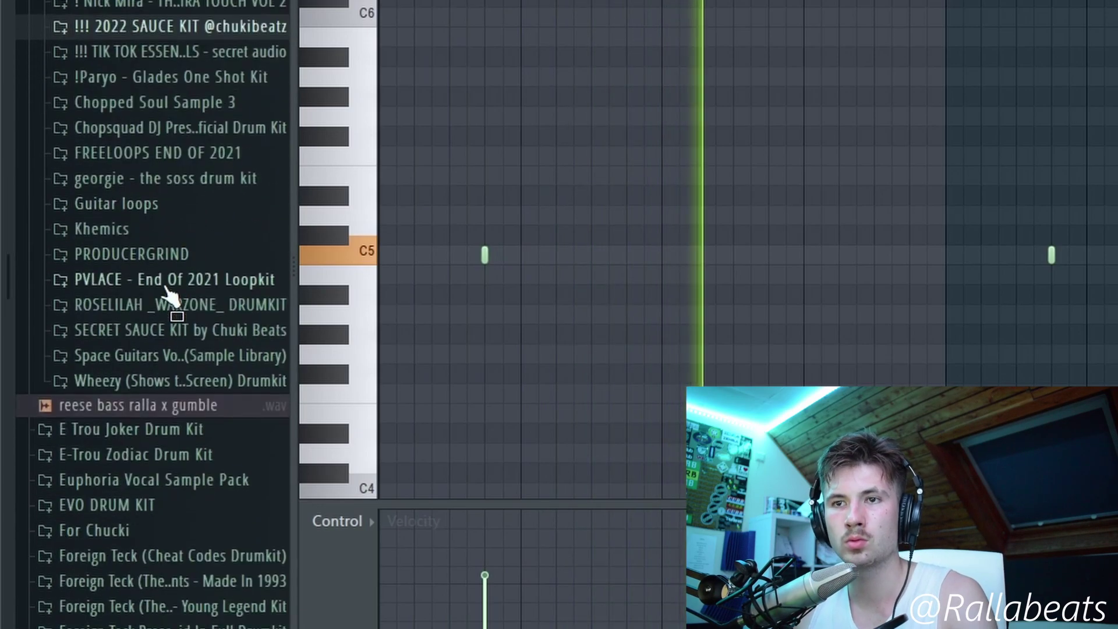
left_click(140, 331)
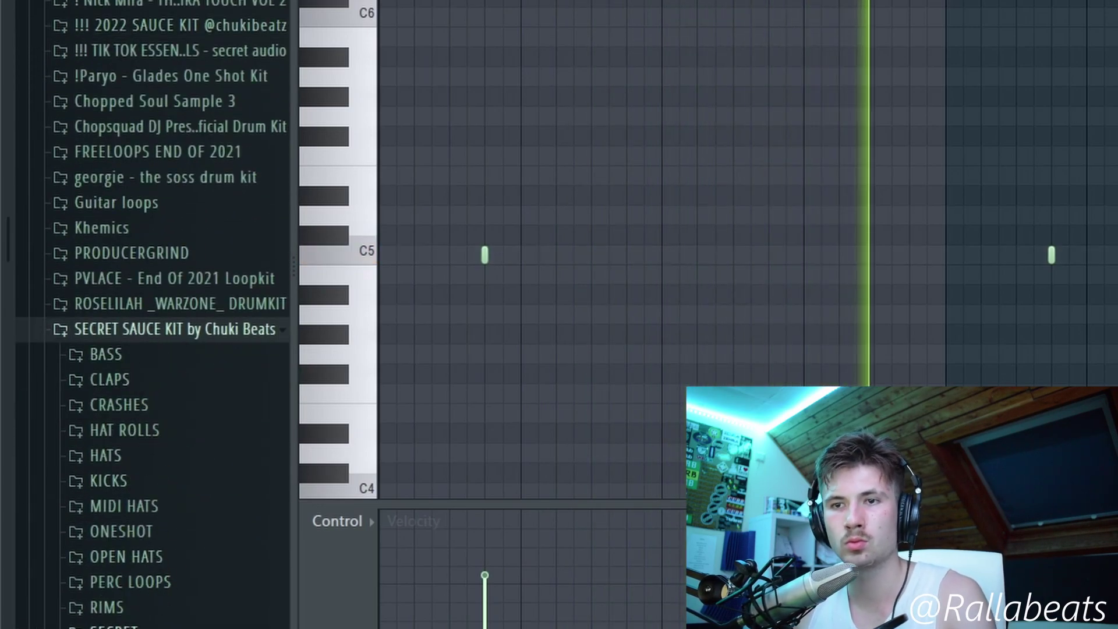
scroll(146, 466, "down", 3)
left_click(115, 507)
left_click(166, 473)
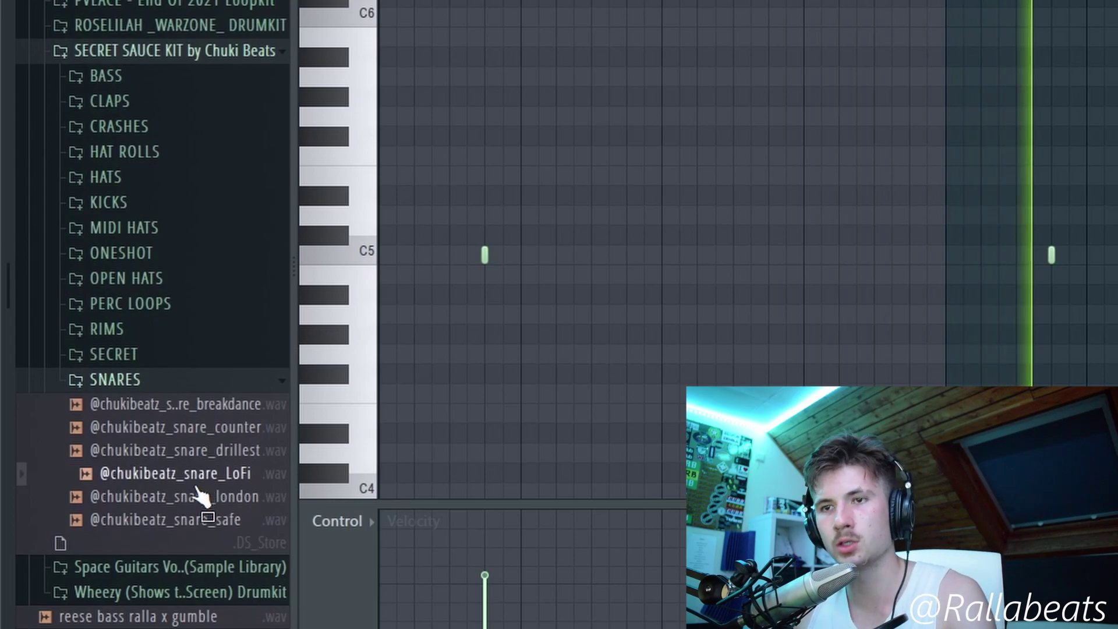
left_click(195, 498)
left_click_drag(195, 512, 70, 439)
- Choose which note property the control lane shows beneath the piano roll's C5 hits
key("F6")
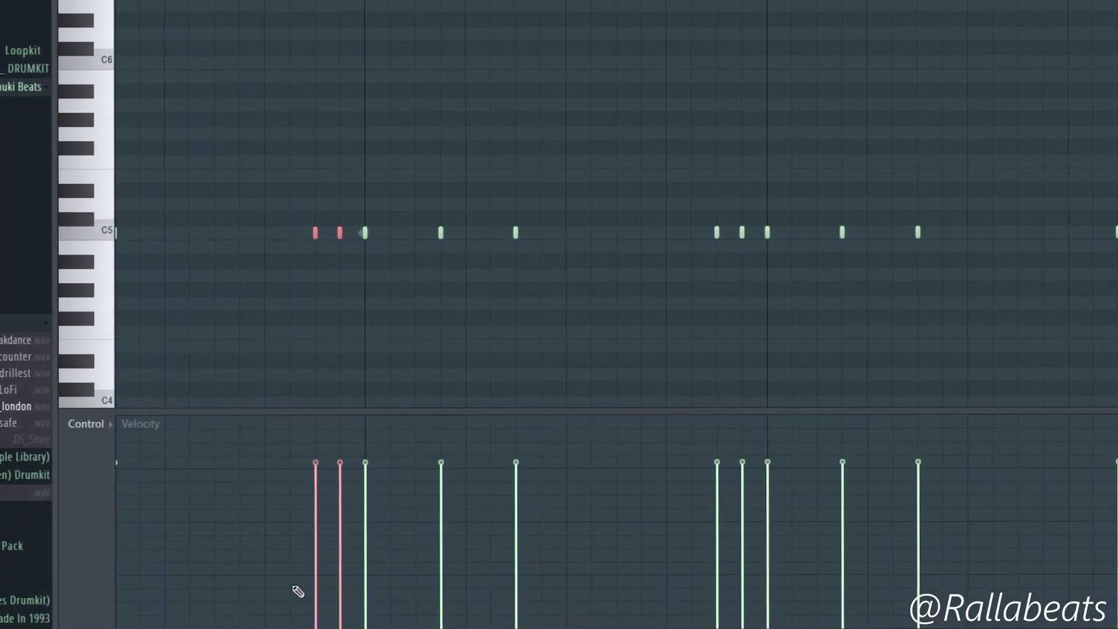
left_click(113, 428)
left_click(131, 460)
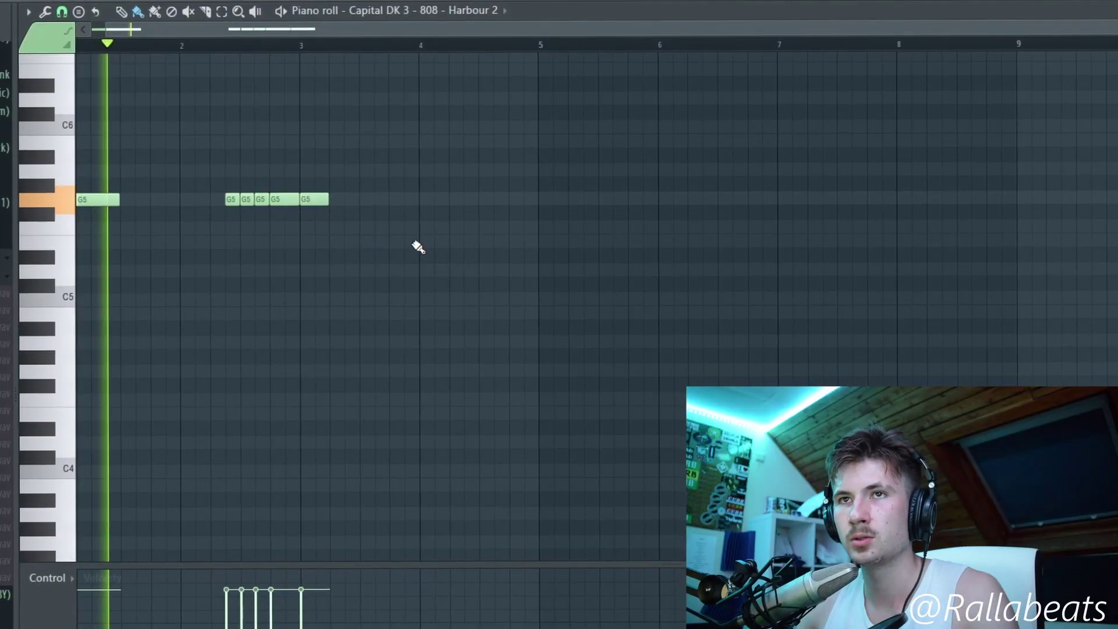
- Lengthen the 808 - Harbour 2's G5 note at bar 3 to half a bar and add G5 in bar 4
key("ctrl+a")
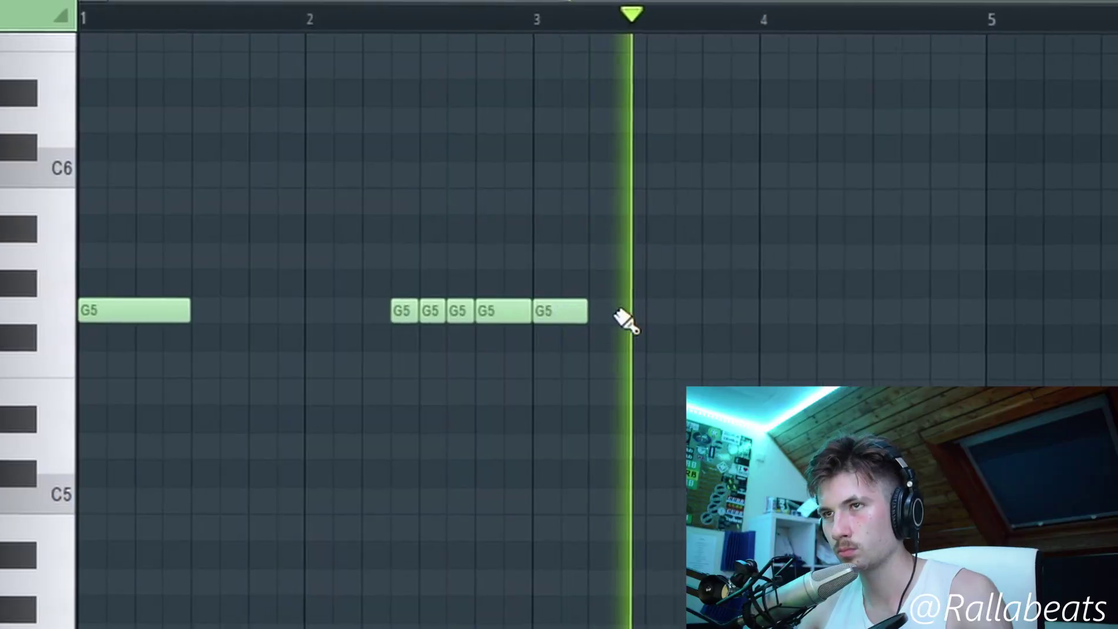
left_click_drag(344, 219, 355, 219)
left_click_drag(600, 320, 622, 320)
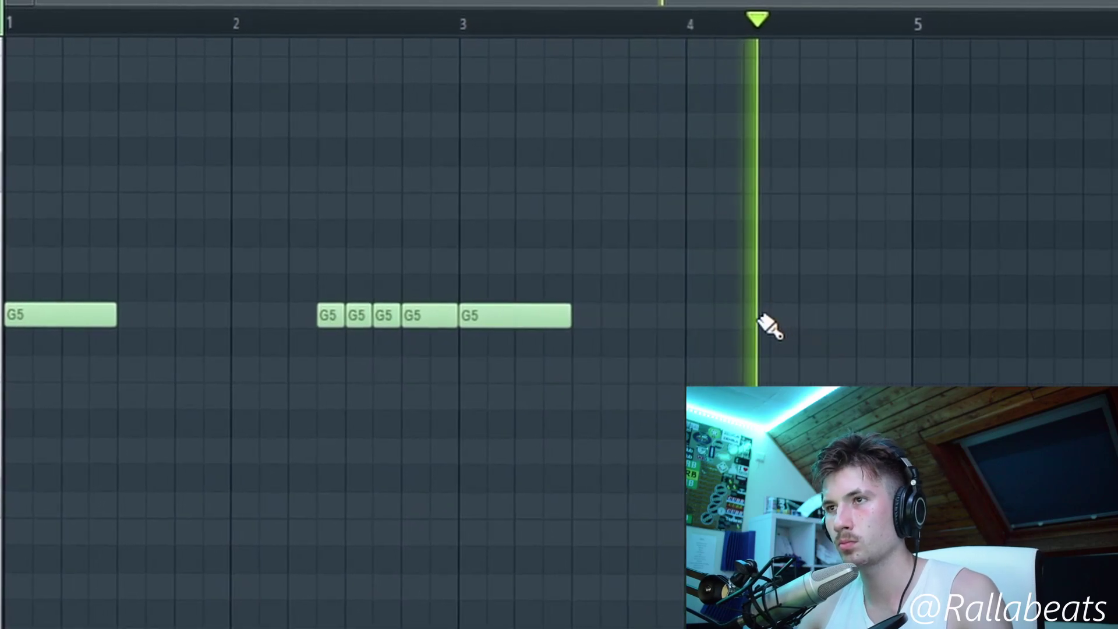
left_click(821, 314)
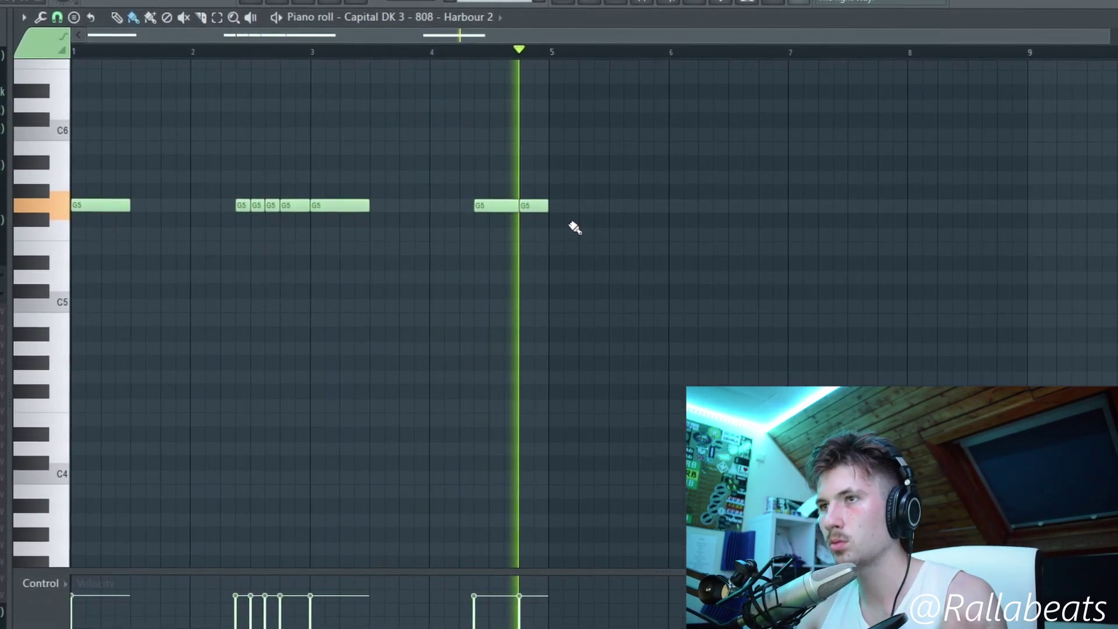
- Add two short notes above the 808's bar 2 pattern, lower them an octave to G6 and D6, and deselect them
left_click(370, 124)
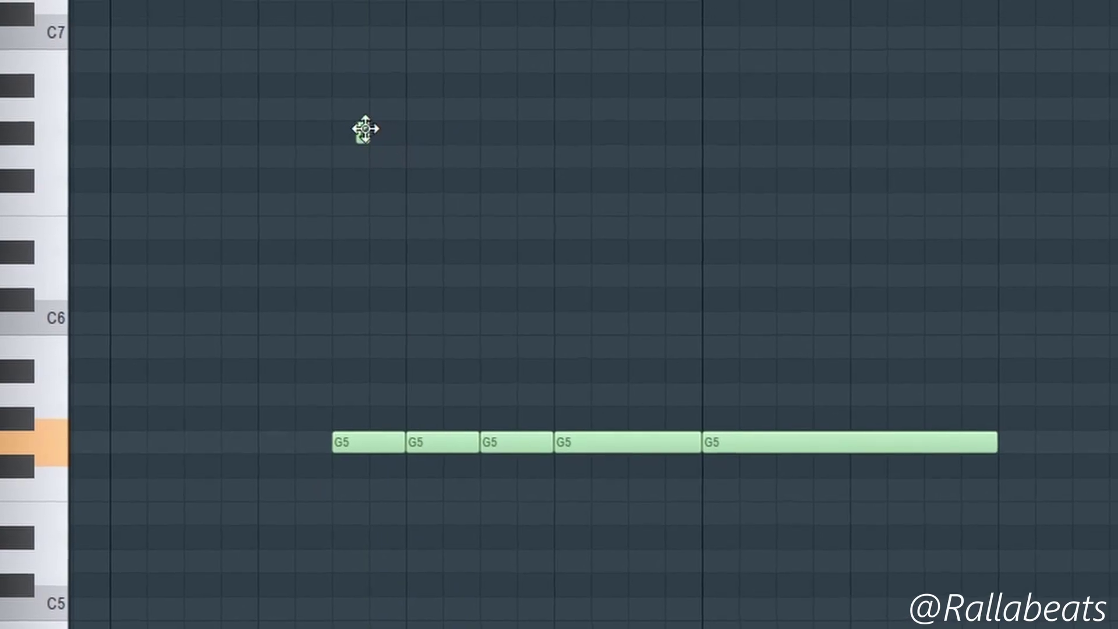
left_click_drag(362, 130, 350, 182)
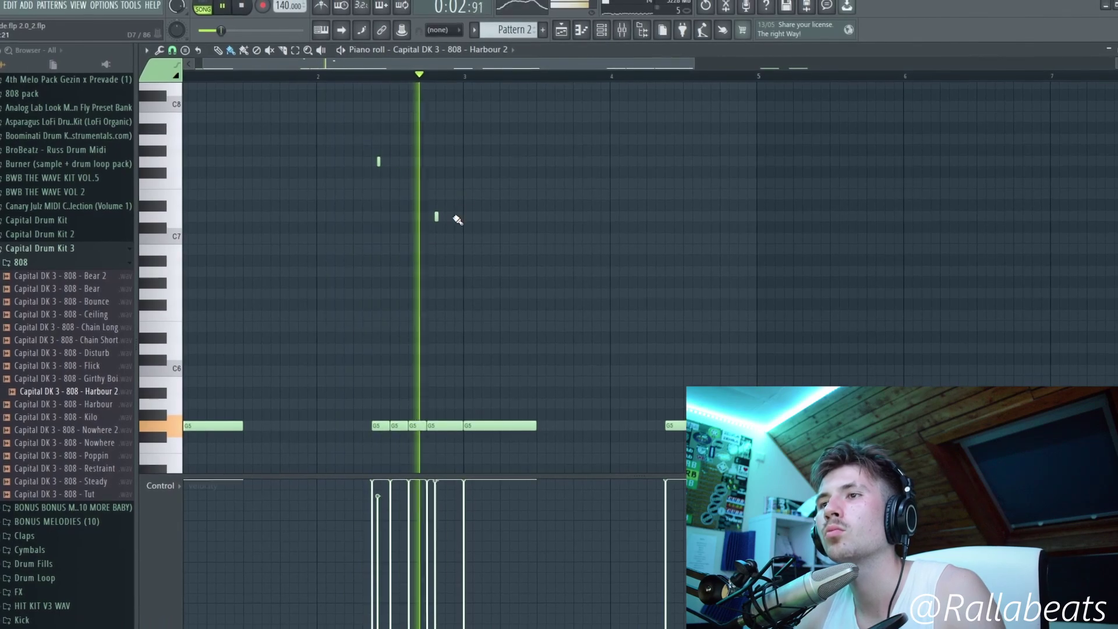
left_click_drag(437, 217, 435, 229)
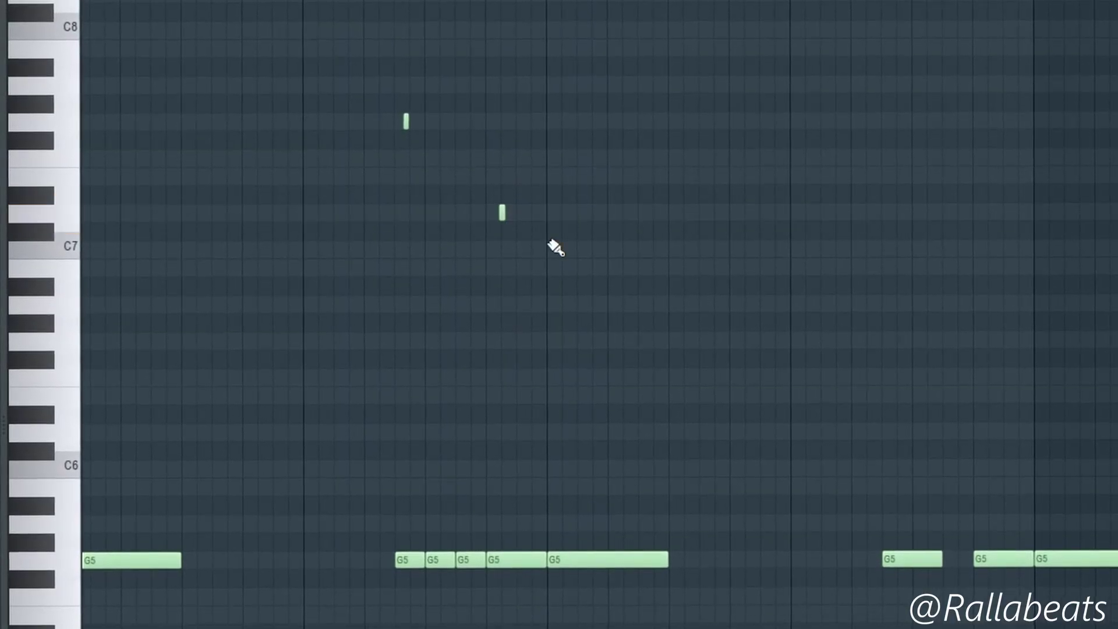
key("ctrl+Down")
key("ctrl+d")
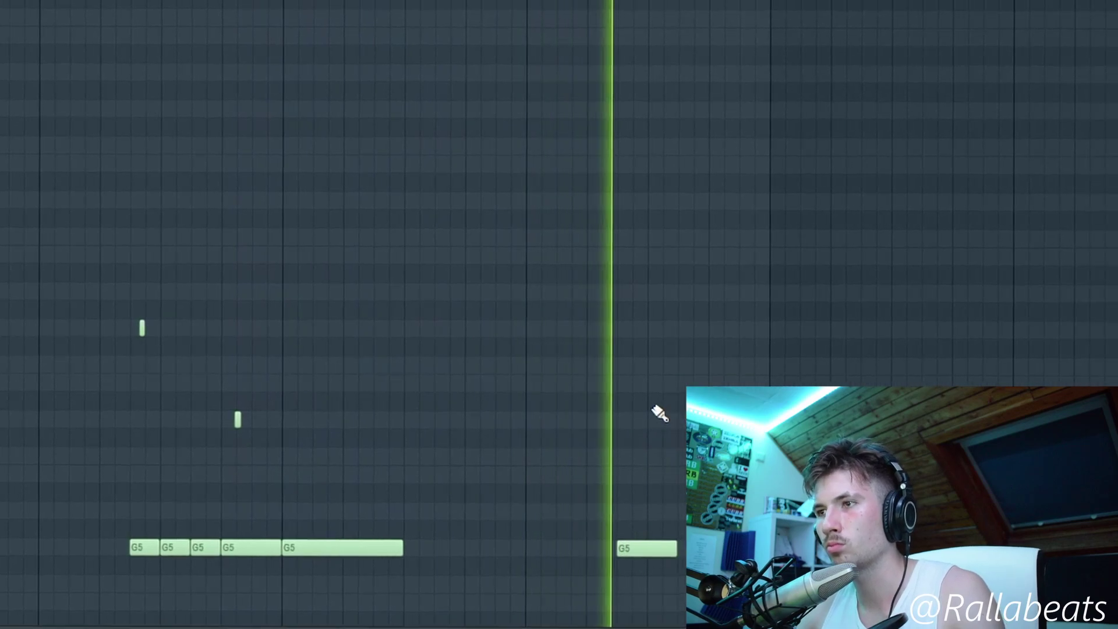
- Add a short G6 note above the first 808 note of bar 4
left_click(328, 5)
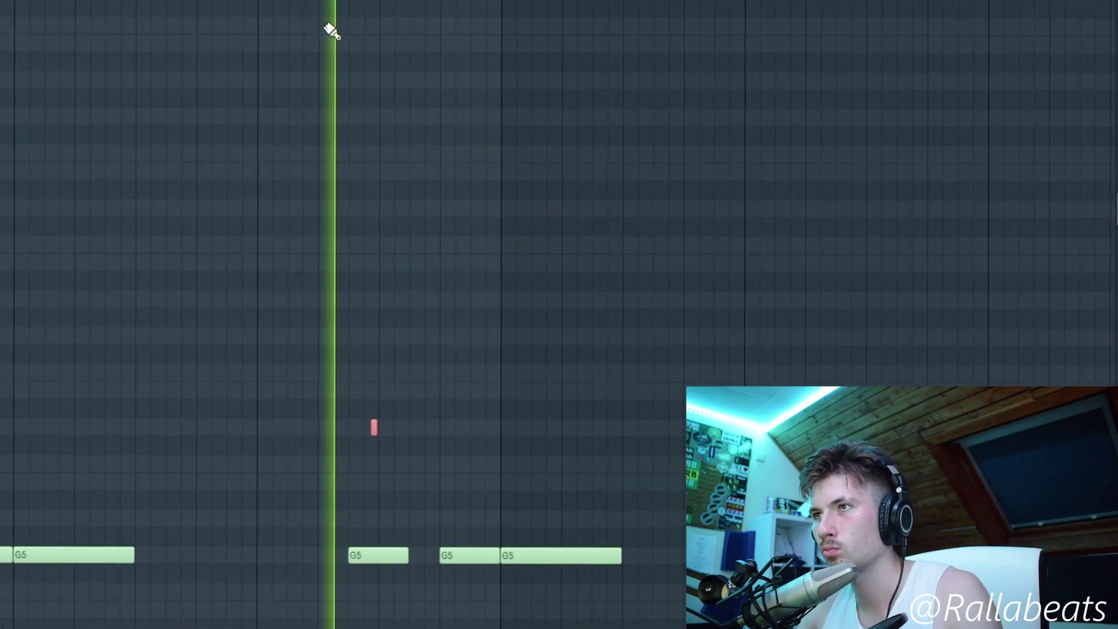
scroll(354, 425, "up", 4)
left_click_drag(354, 426, 353, 478)
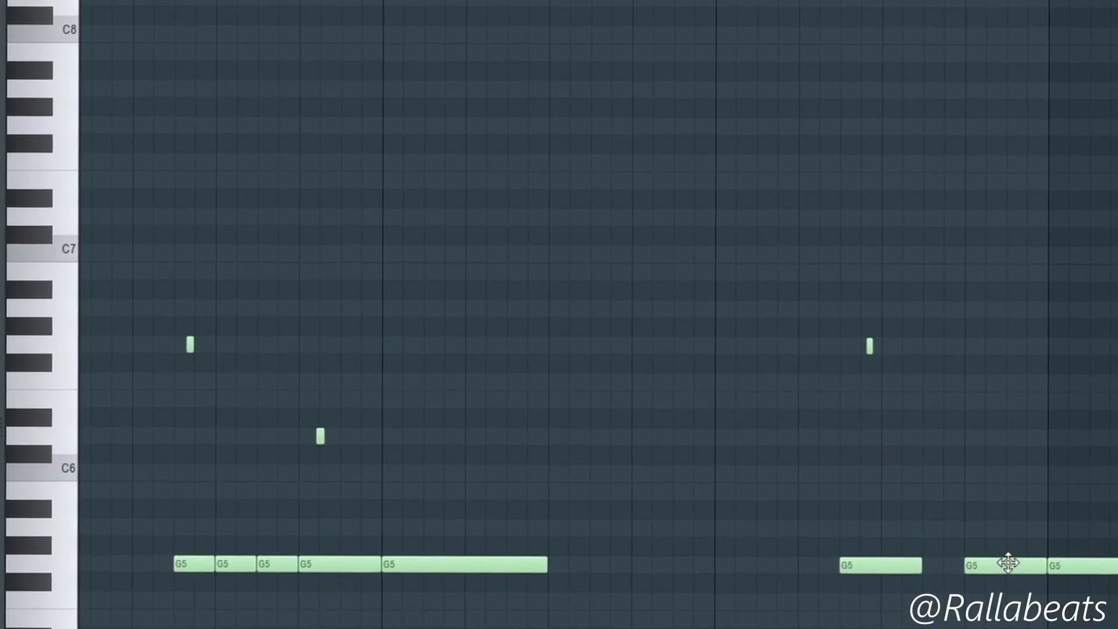
scroll(1015, 499, "down", 3)
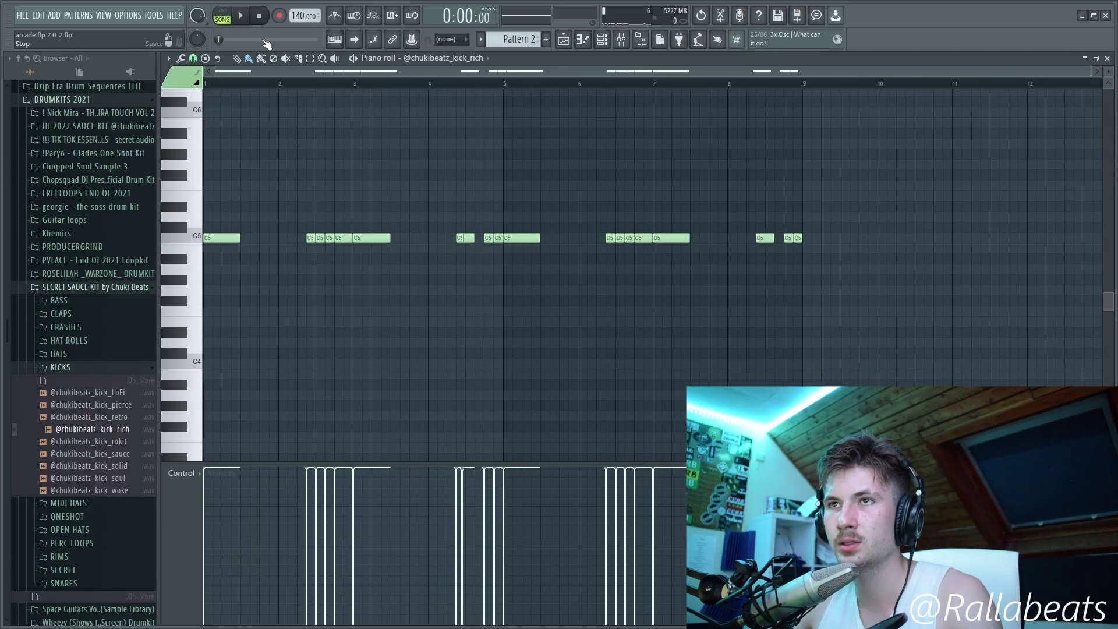
key("space")
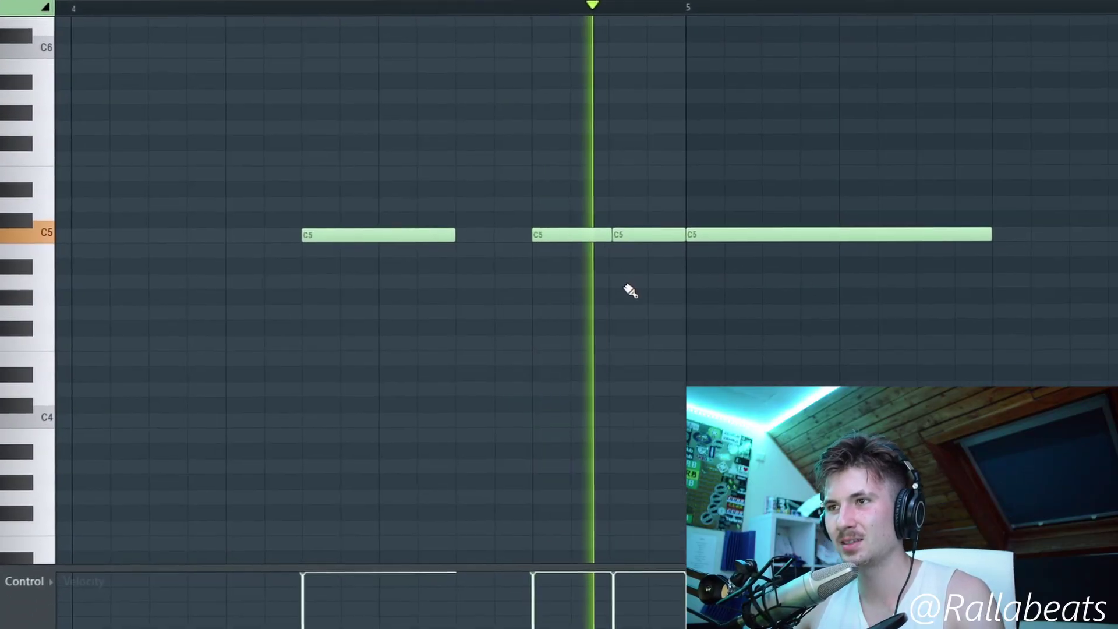
scroll(633, 306, "down", 3)
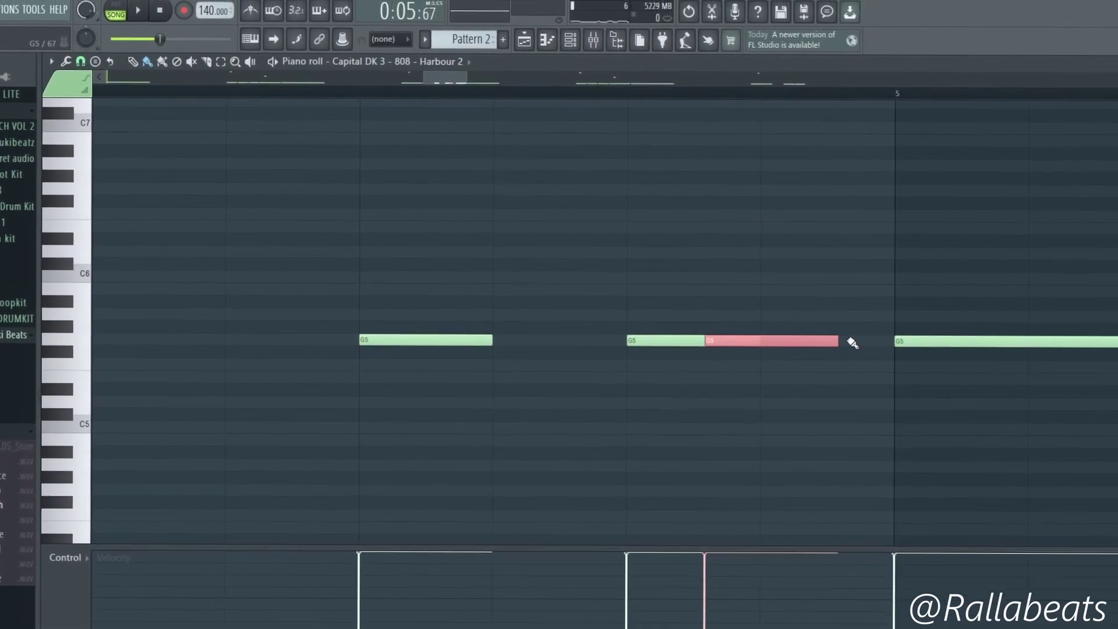
- Shorten the last 808 note before bar 5, raise it two octaves to G7 and make it a slide note
left_click_drag(812, 344, 736, 344)
key("ctrl+Up")
key("ctrl+Up")
scroll(743, 338, "up", 4)
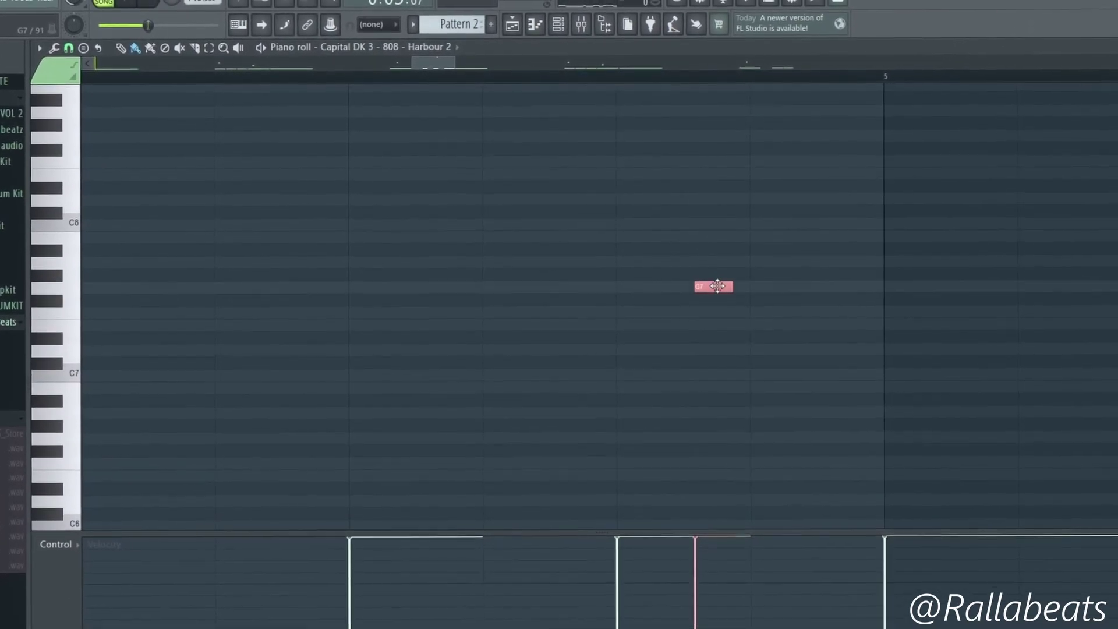
double_click(717, 286)
left_click(442, 316)
left_click(576, 425)
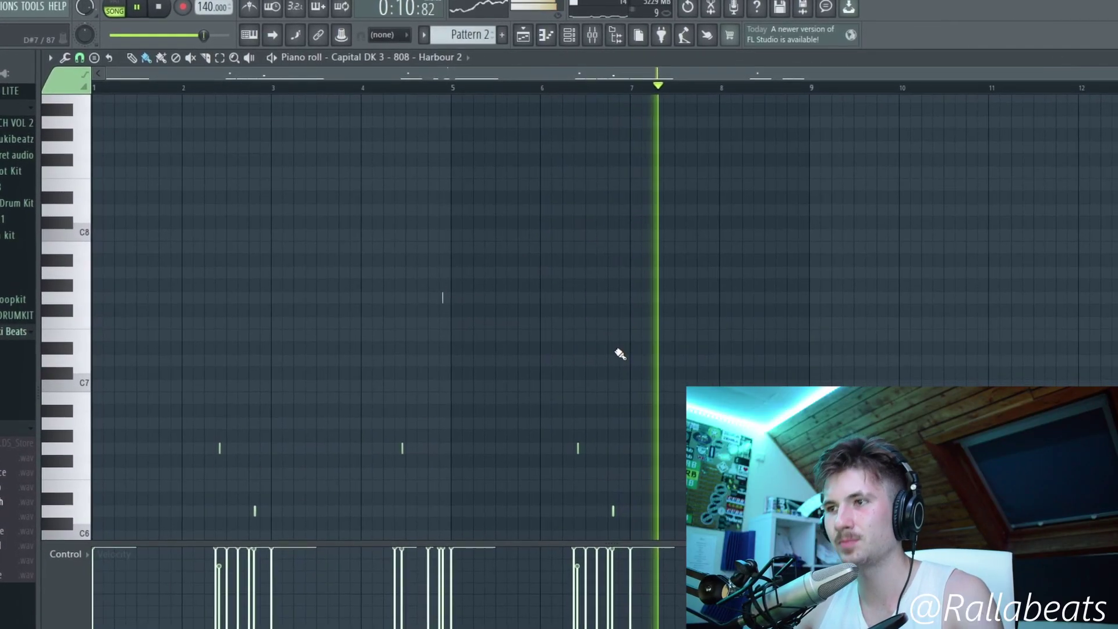
- Add short high notes above the final 808 notes of bar 8
scroll(749, 367, "down", 5)
scroll(869, 330, "up", 4)
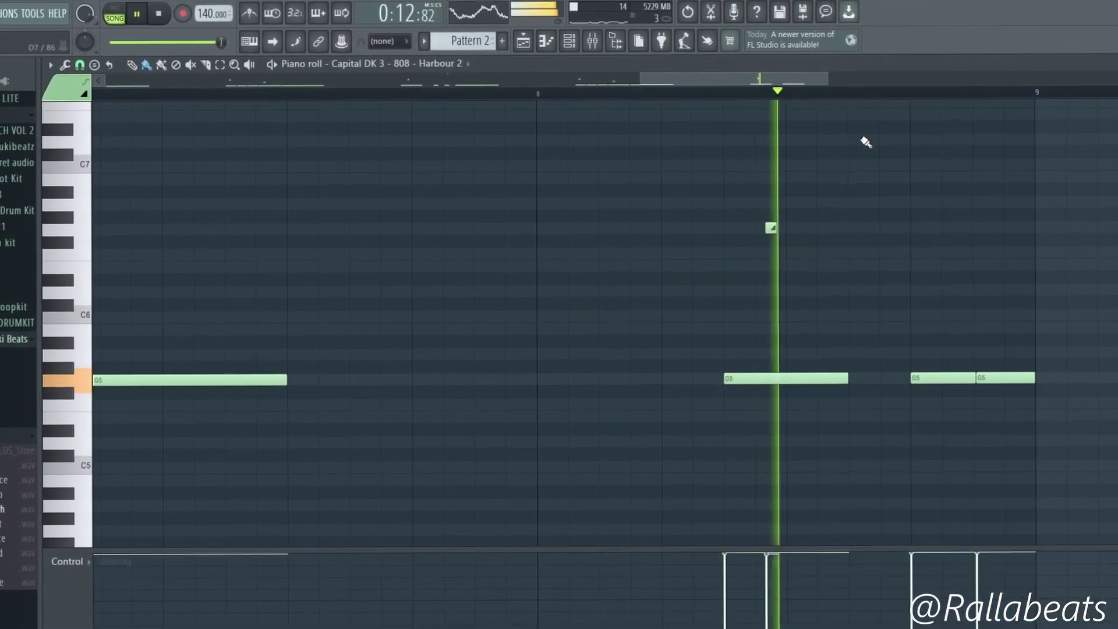
left_click(892, 124)
left_click(942, 124)
left_click(977, 128)
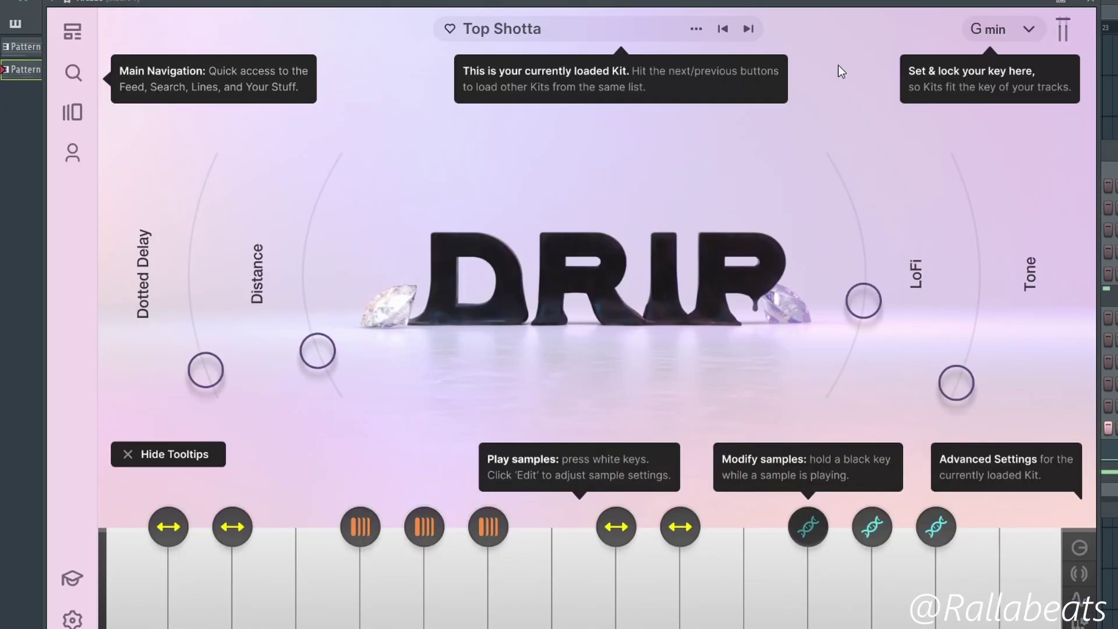
- Check the key lock setting of the Top Shotta kit in Arcade
left_click(993, 30)
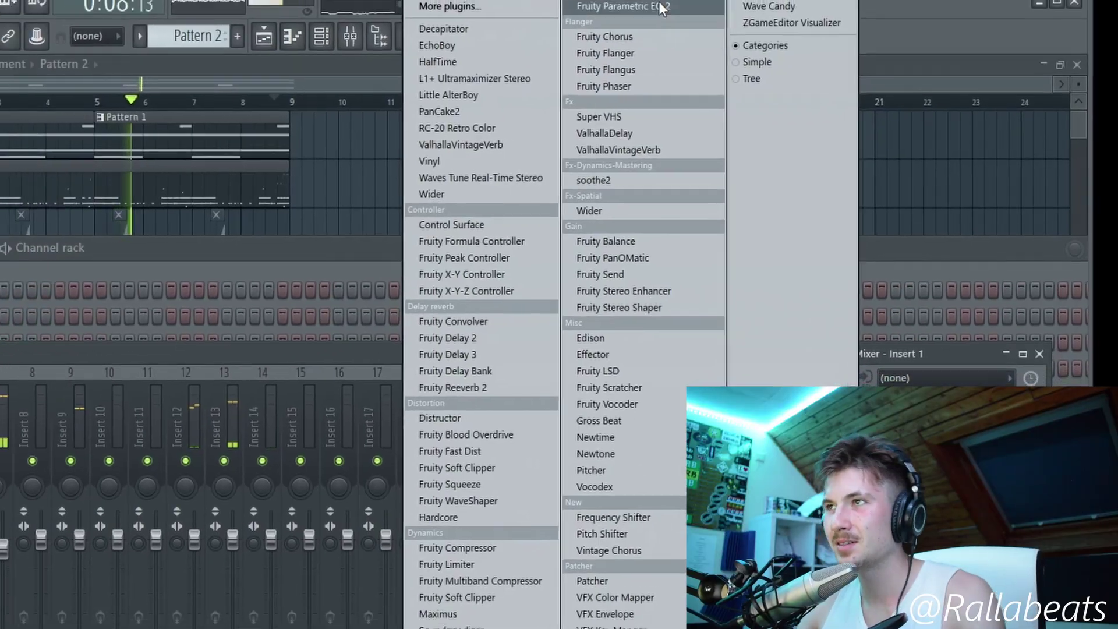
- Add Fruity Parametric EQ 2 to mixer Insert 1, cutting the lows and reducing the highs
left_click(660, 3)
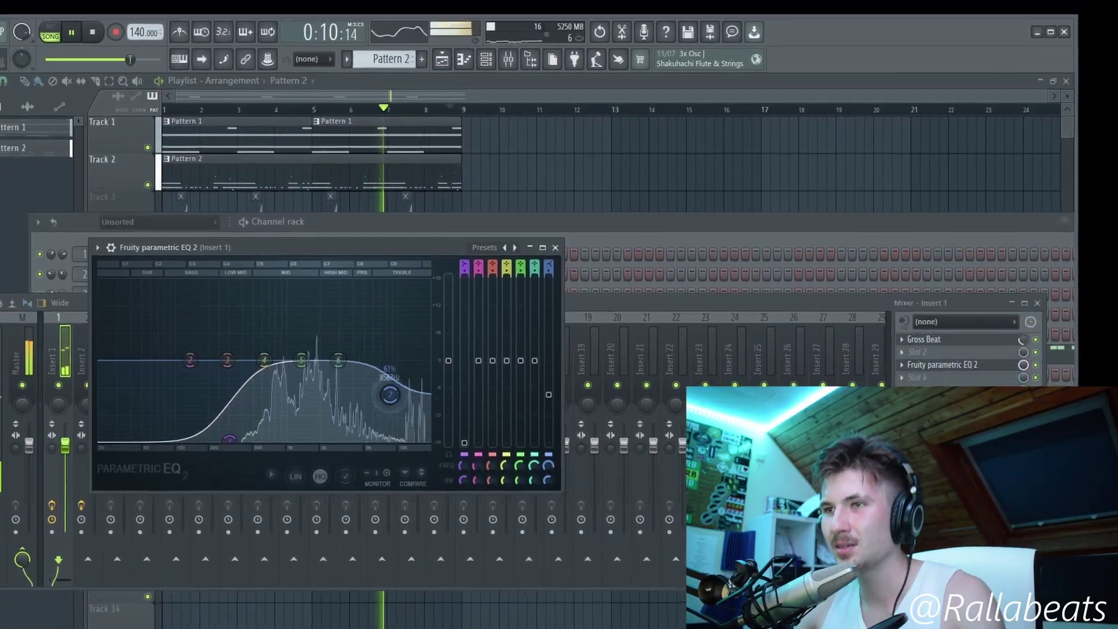
left_click(554, 247)
- Load ValhallaVintageVerb into slot 2 of Insert 1 and set its mix to 18.4 %
left_click(917, 352)
mouse_move(930, 367)
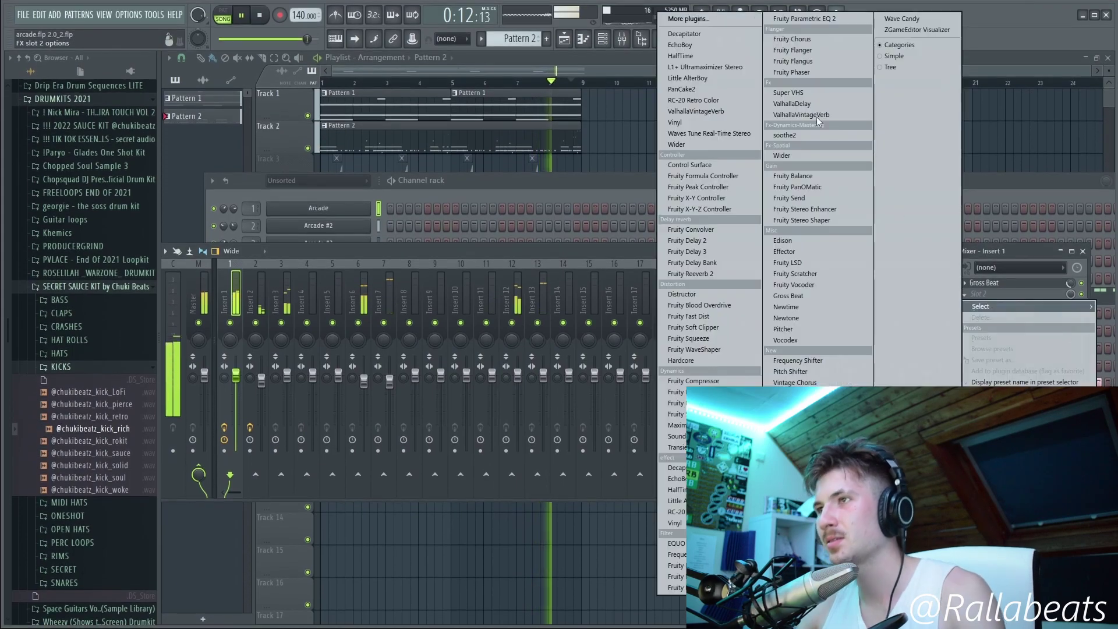
left_click(711, 22)
double_click(461, 53)
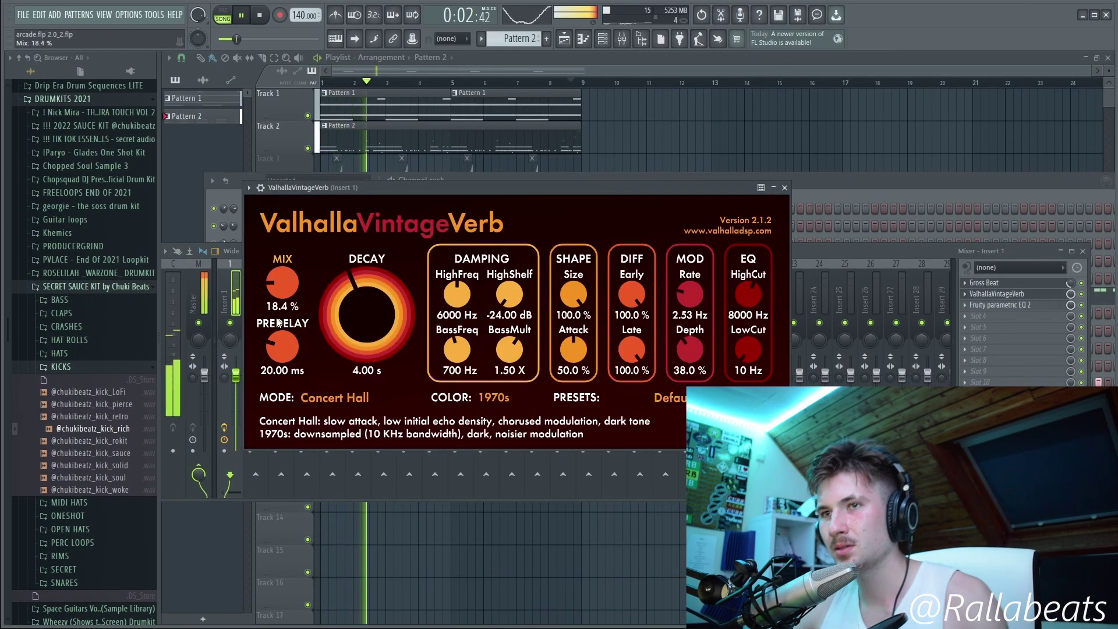
left_click(815, 256)
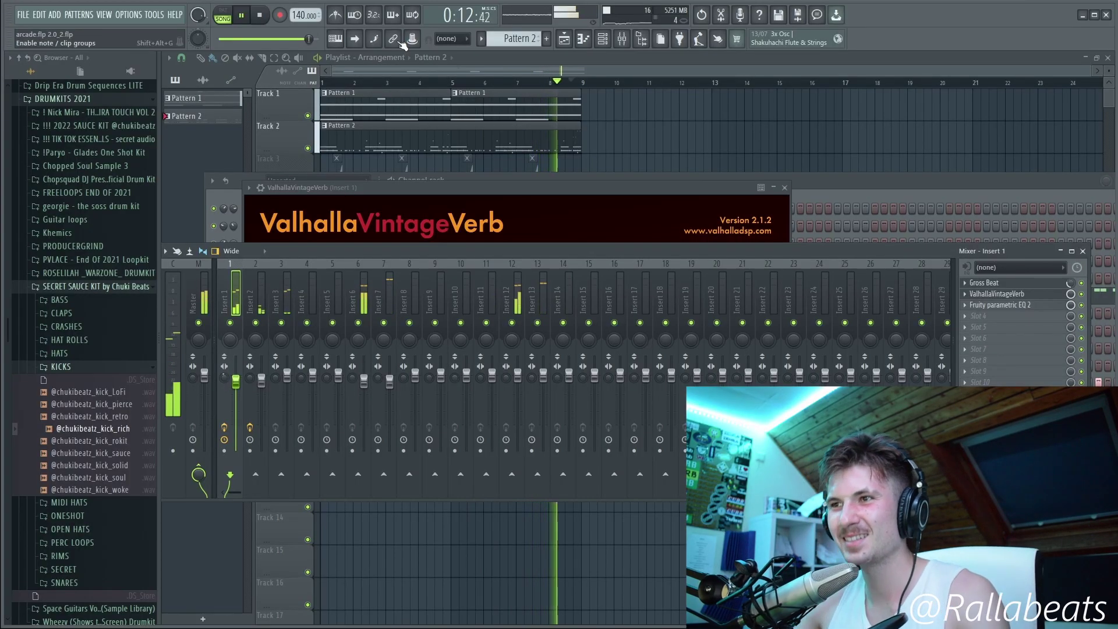
key("F5")
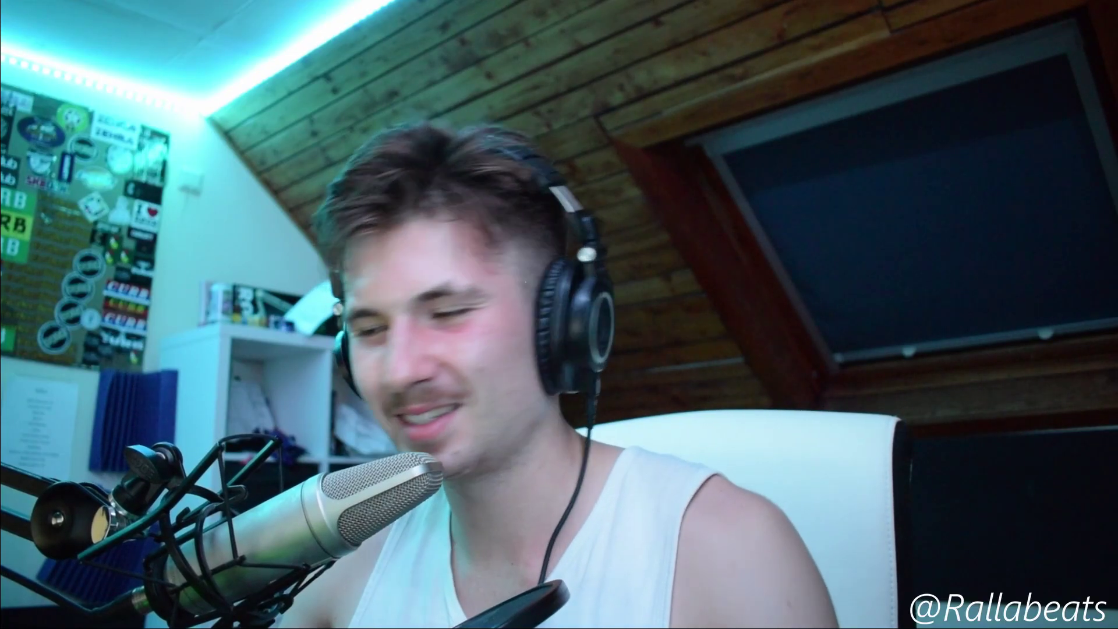